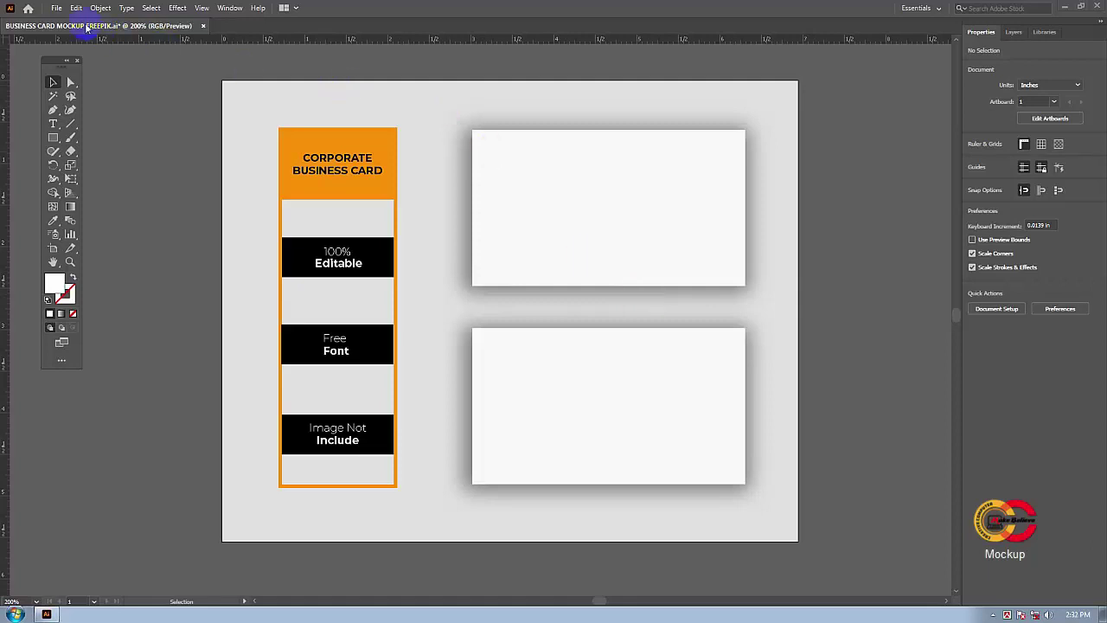
Create a new blank web document, Untitled-2, sized 500 × 400 px.
click(57, 9)
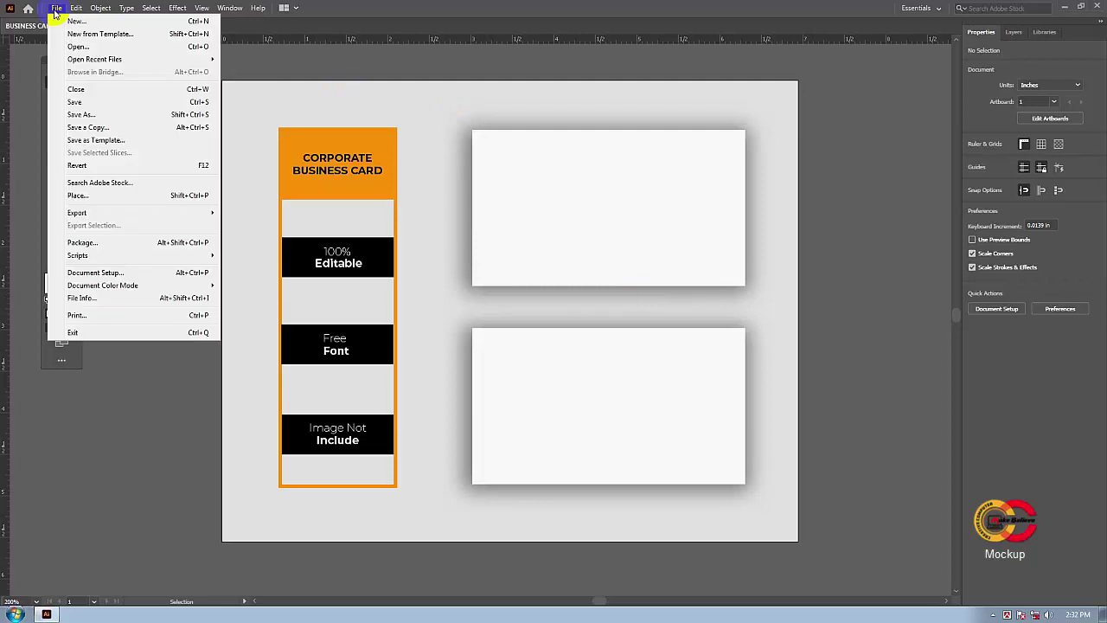
click(225, 149)
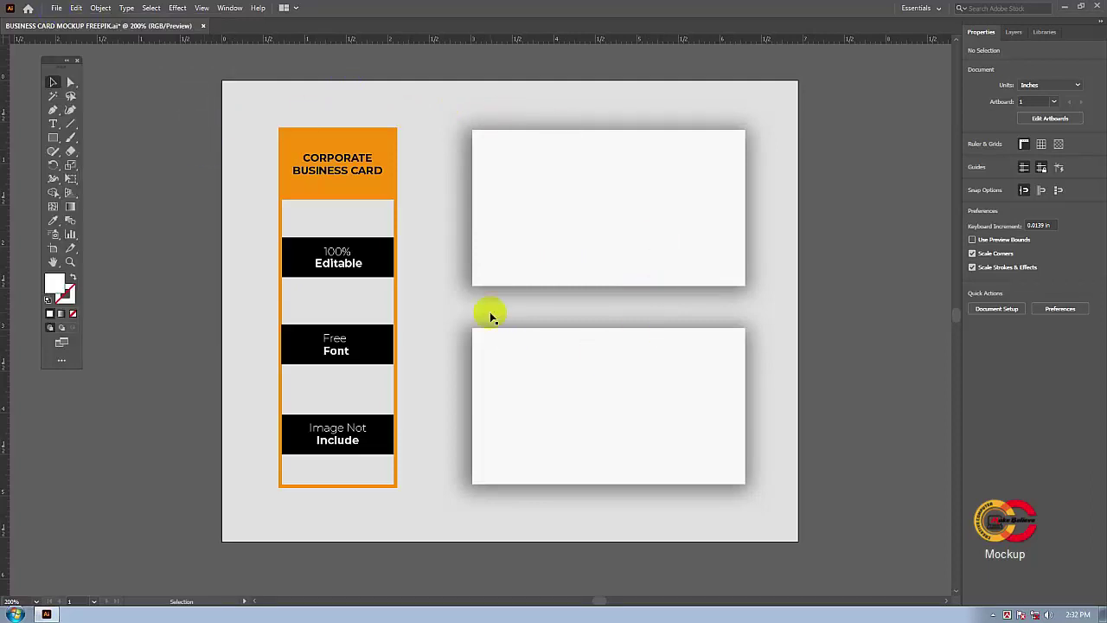
click(55, 11)
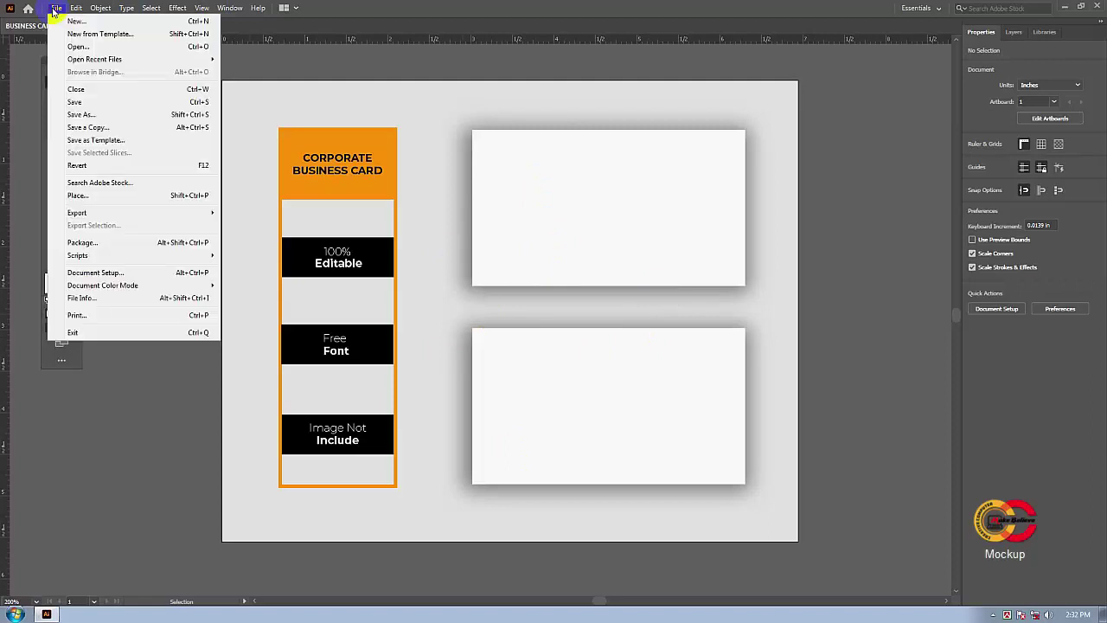
key(Escape)
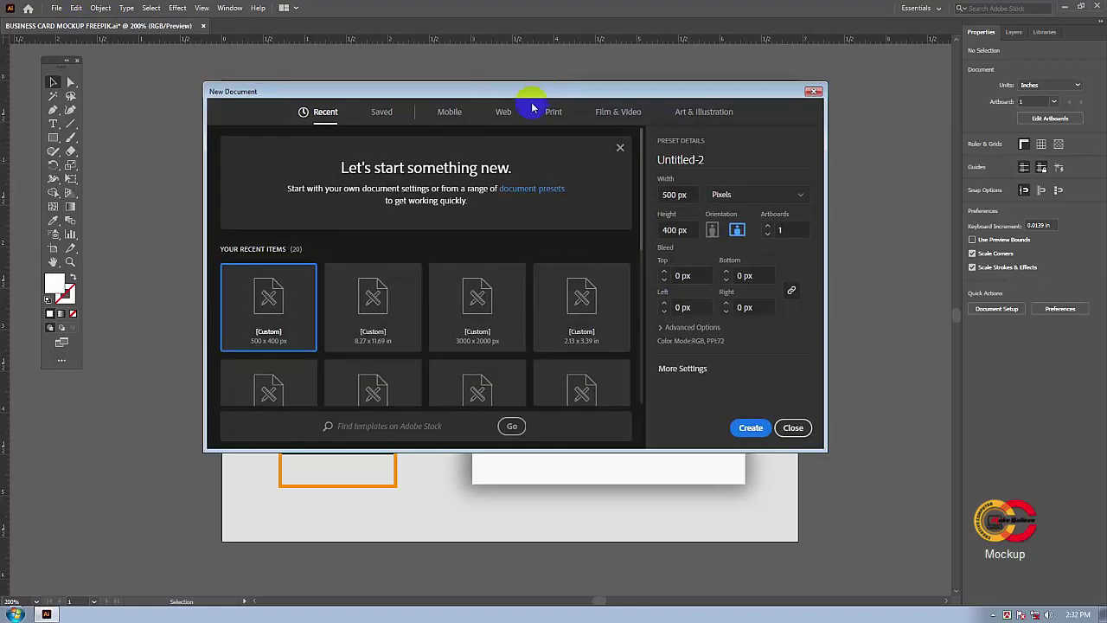
click(505, 116)
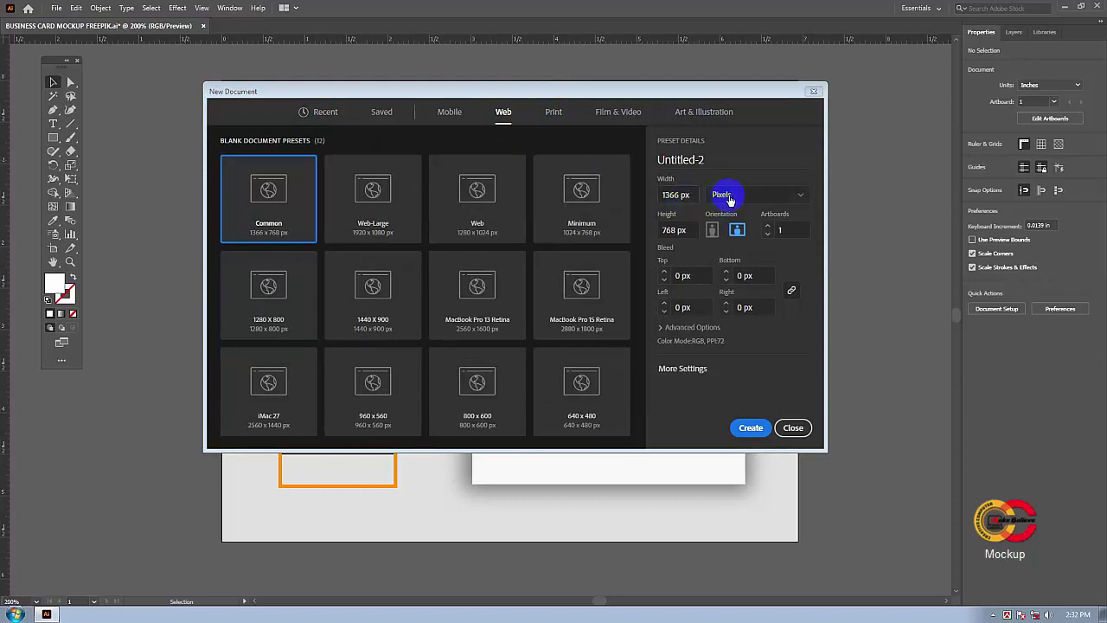
double_click(676, 193)
text(500)
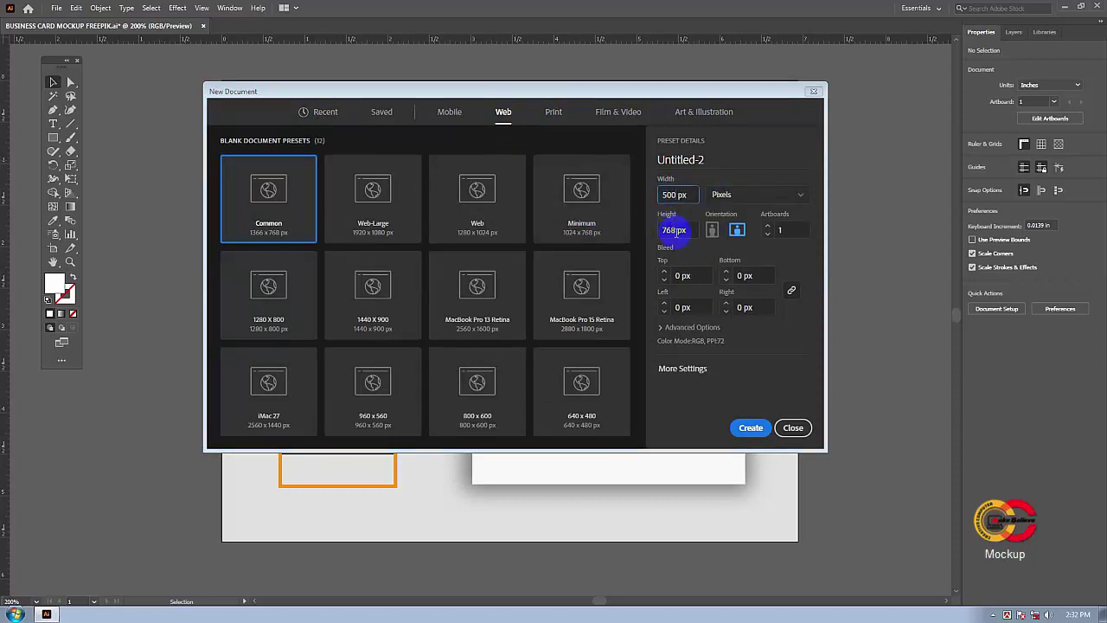
double_click(674, 230)
text(400)
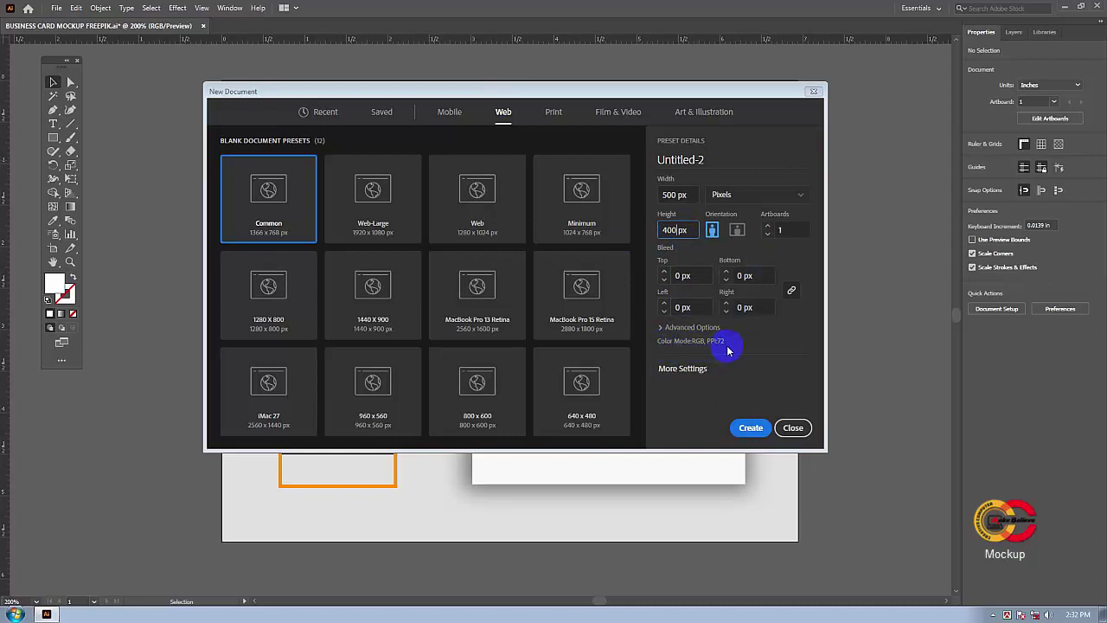
click(753, 428)
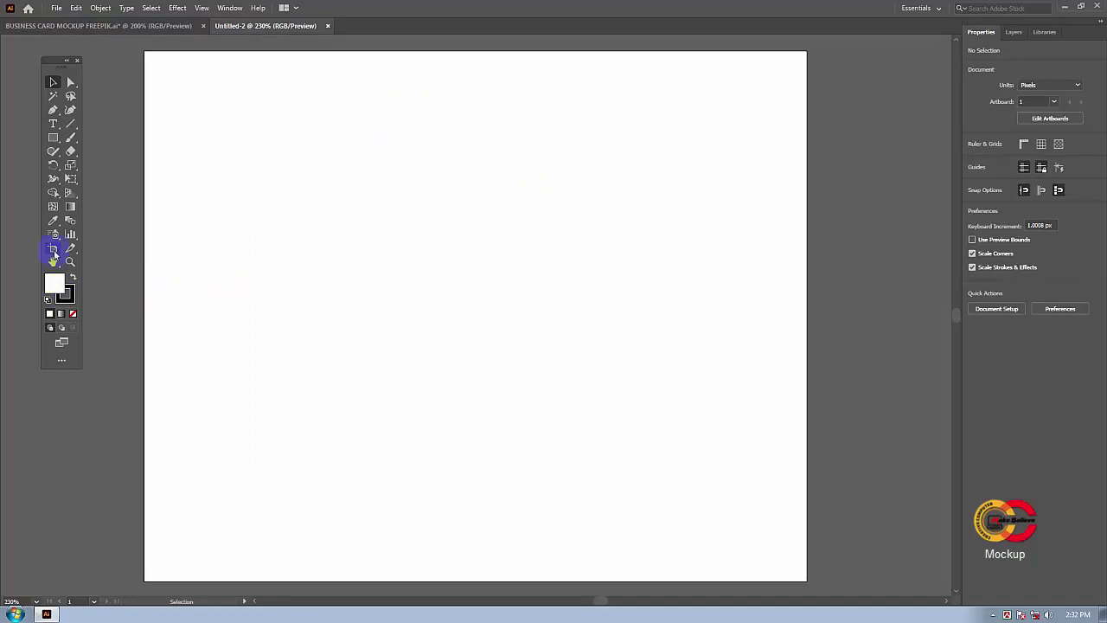
Set the stroke to None and make white the active fill colour.
click(50, 68)
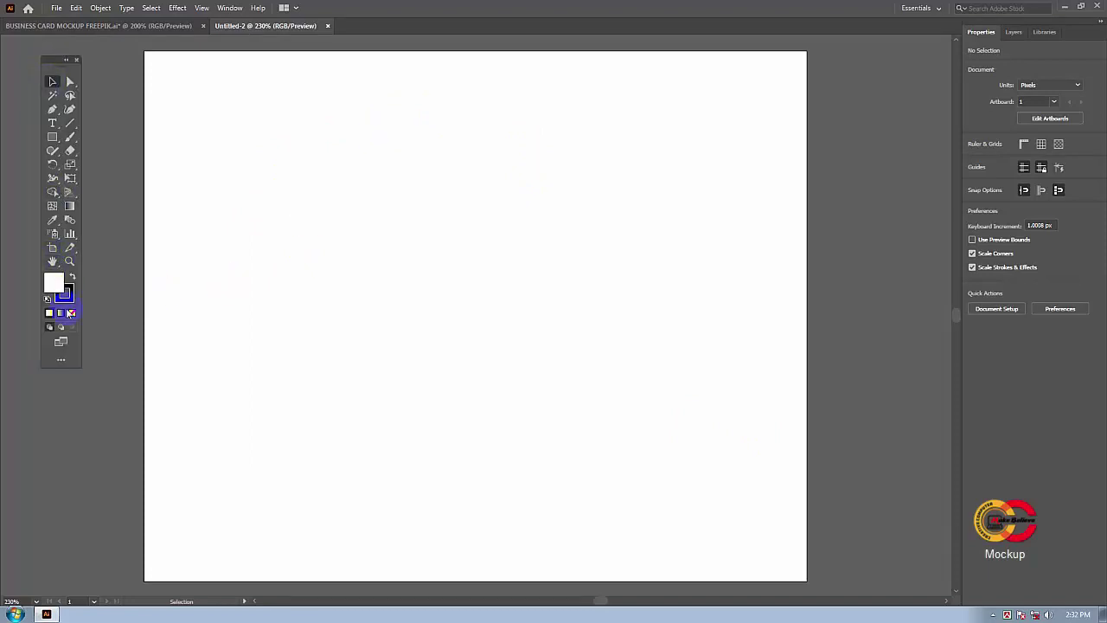
click(62, 295)
click(56, 288)
click(68, 295)
click(70, 298)
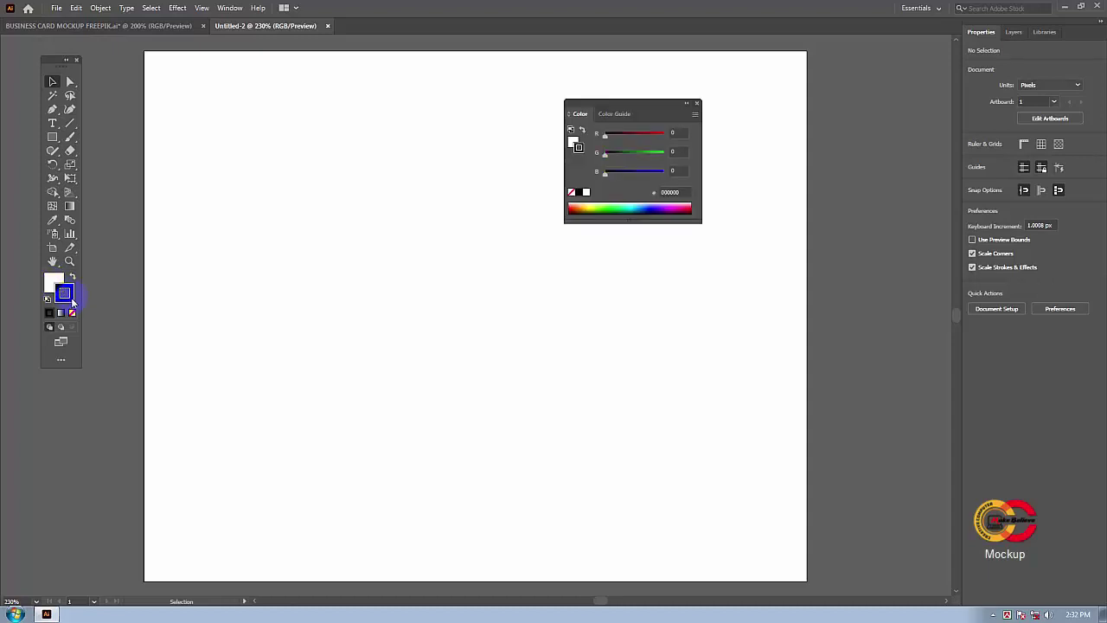
click(81, 295)
click(73, 315)
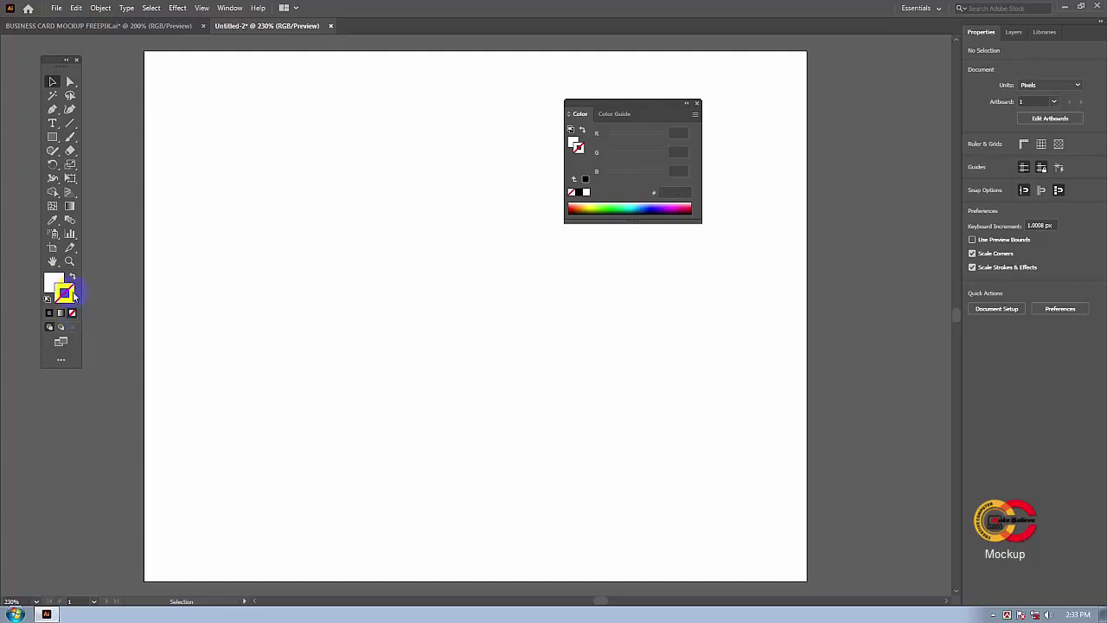
click(51, 283)
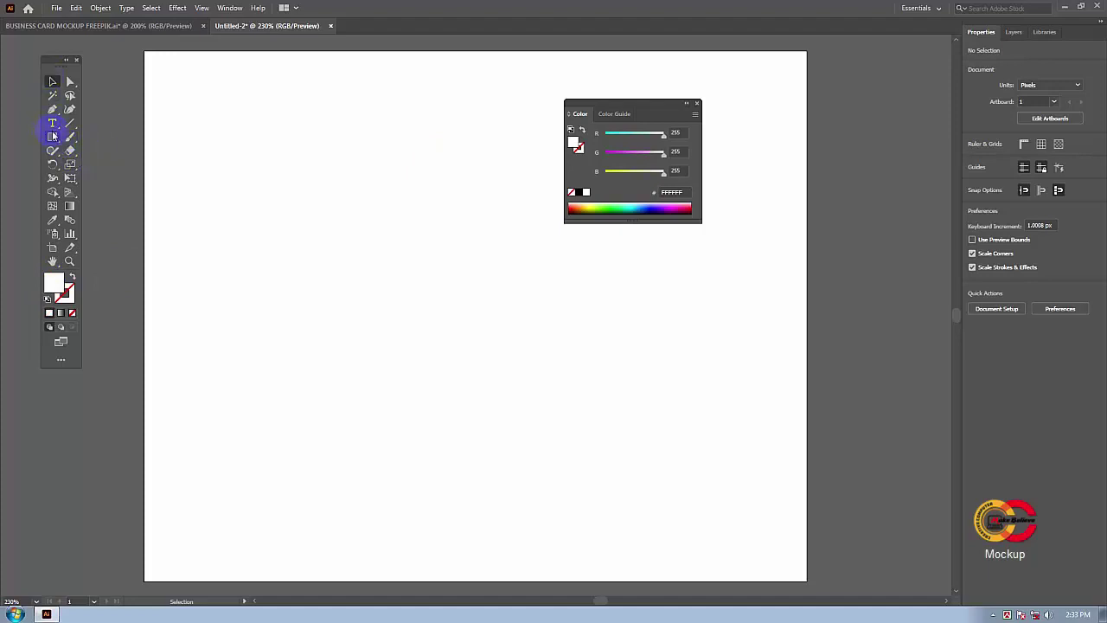
Choose the Rectangle tool, dismiss its size dialog, close the Color panel and show rulers (Ctrl+R).
drag(51, 137, 117, 141)
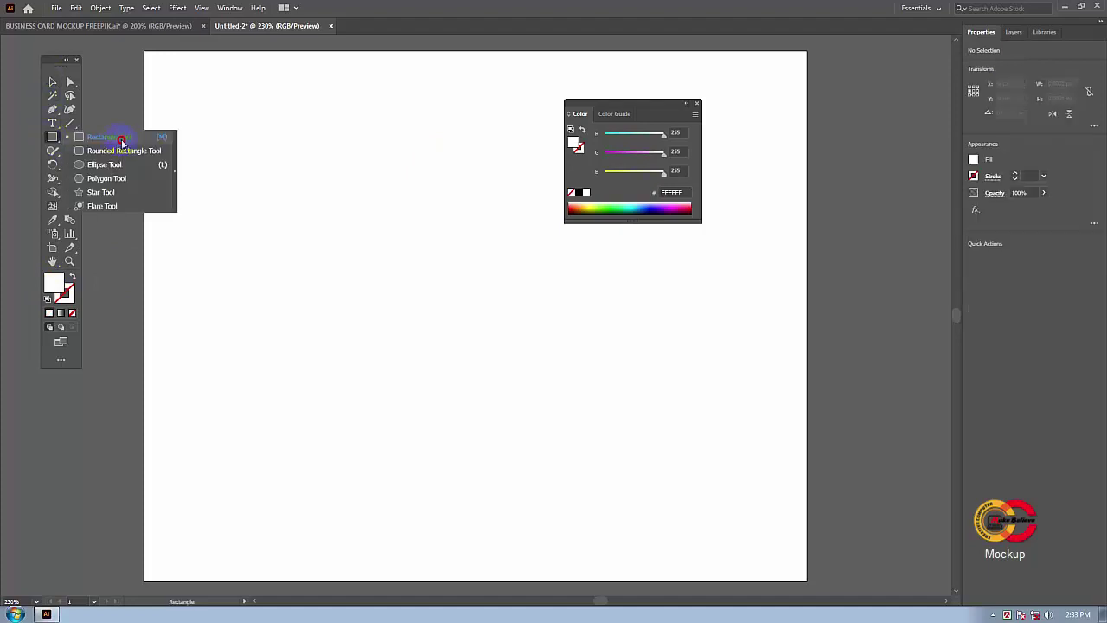
click(121, 141)
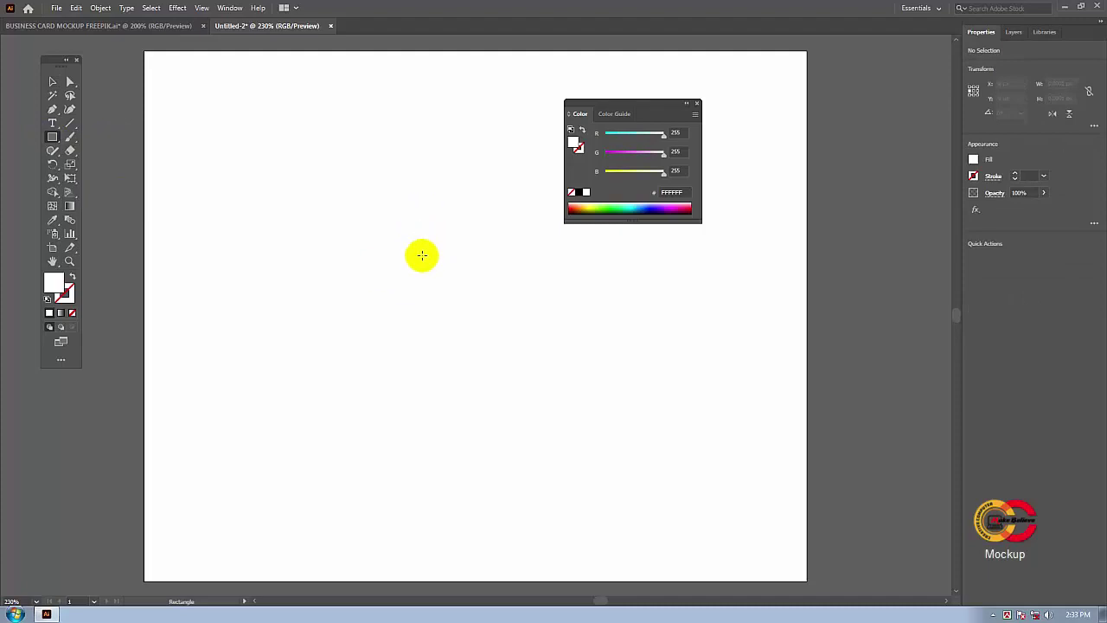
click(422, 255)
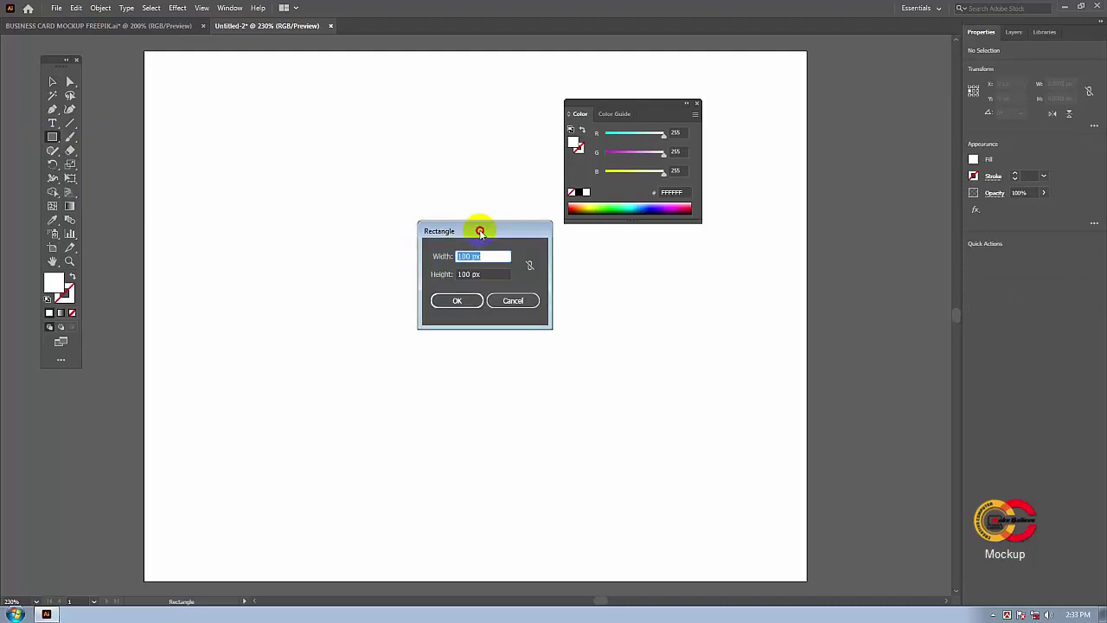
drag(480, 232, 455, 232)
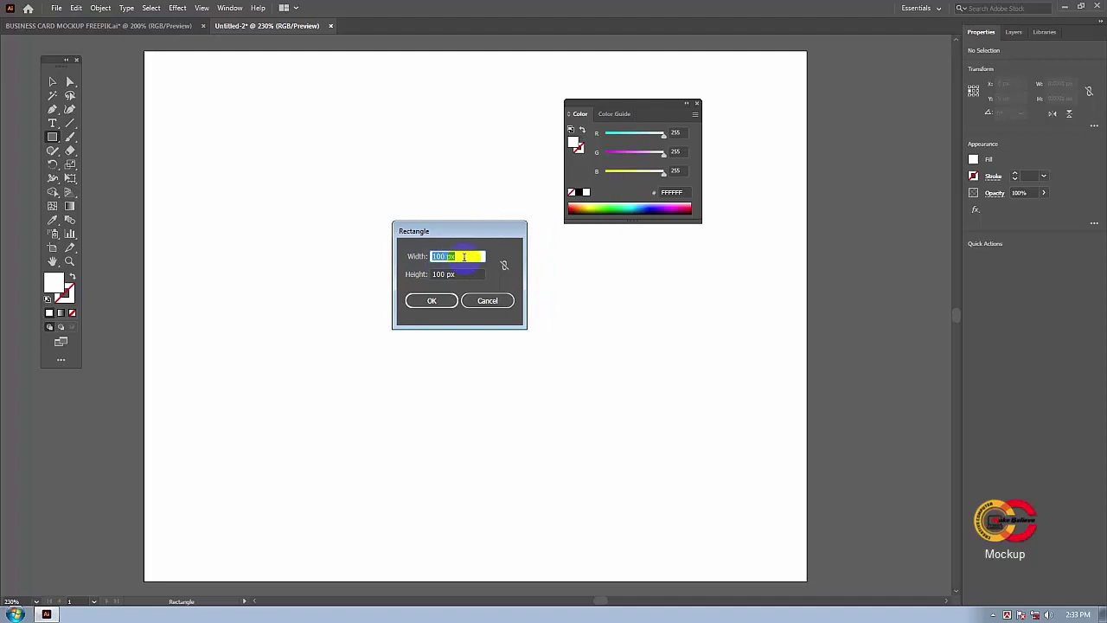
click(507, 302)
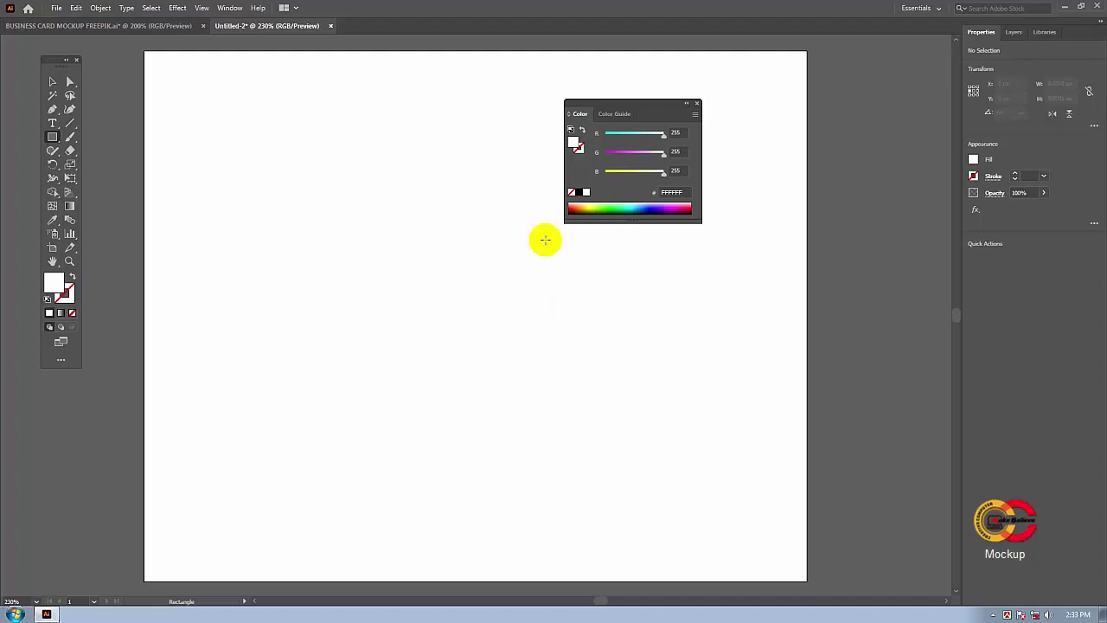
click(697, 105)
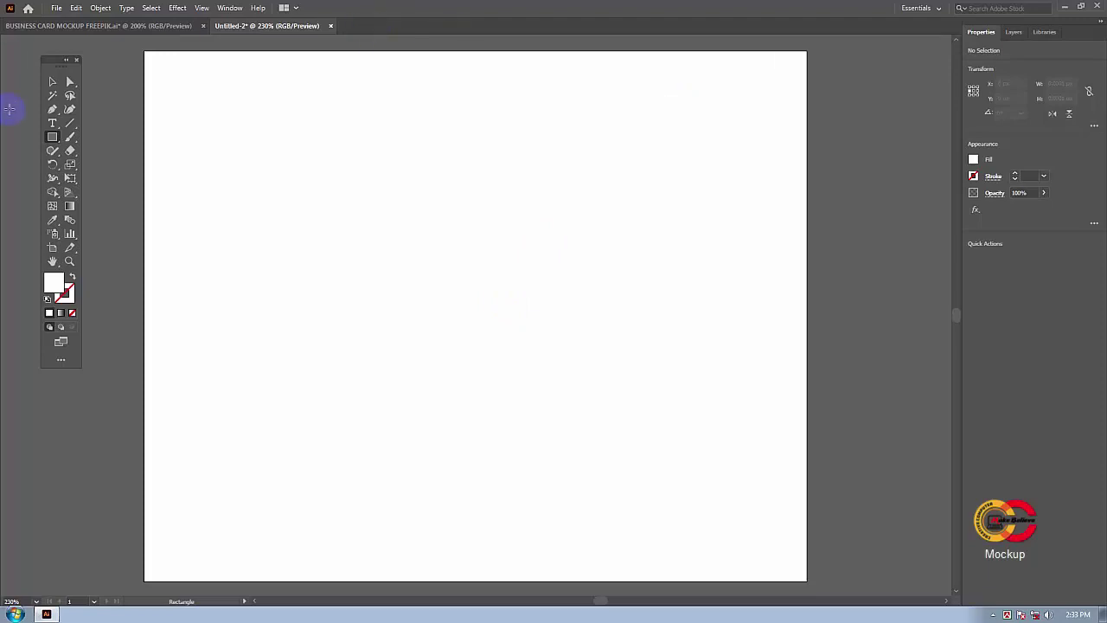
key(ctrl)
key(ctrl+r)
Change the ruler units to inches.
click(414, 42)
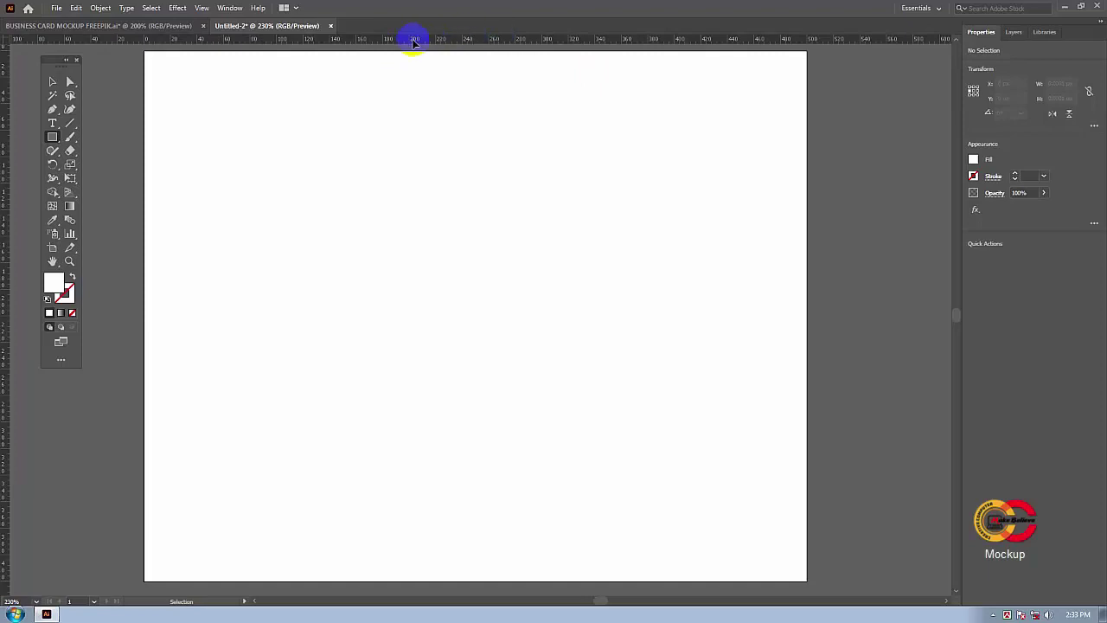
drag(413, 43, 402, 41)
right_click(401, 42)
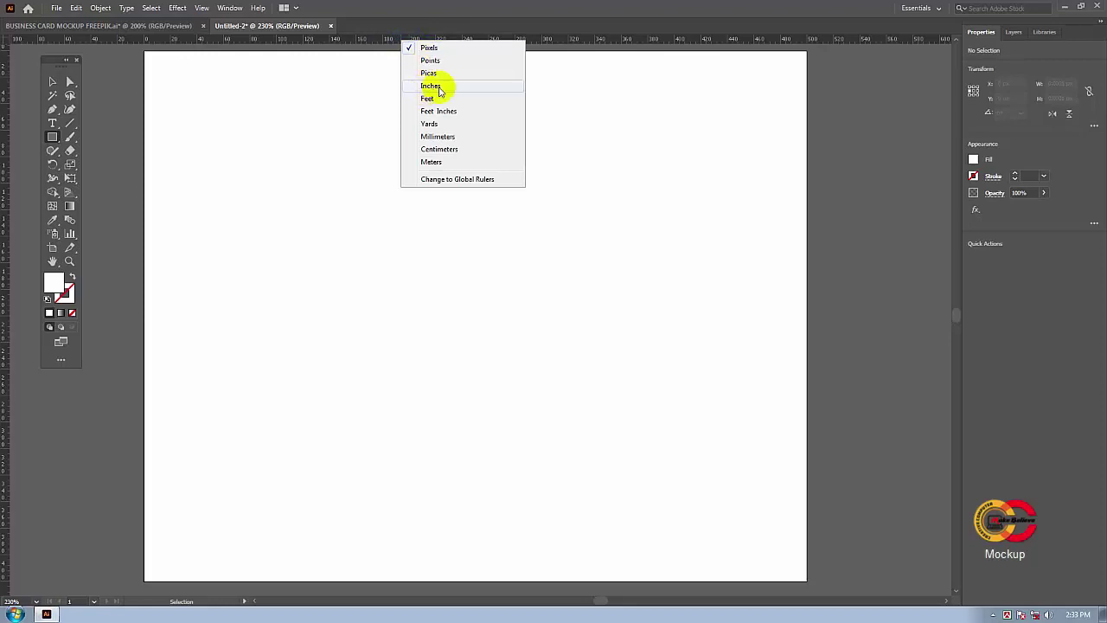
click(431, 86)
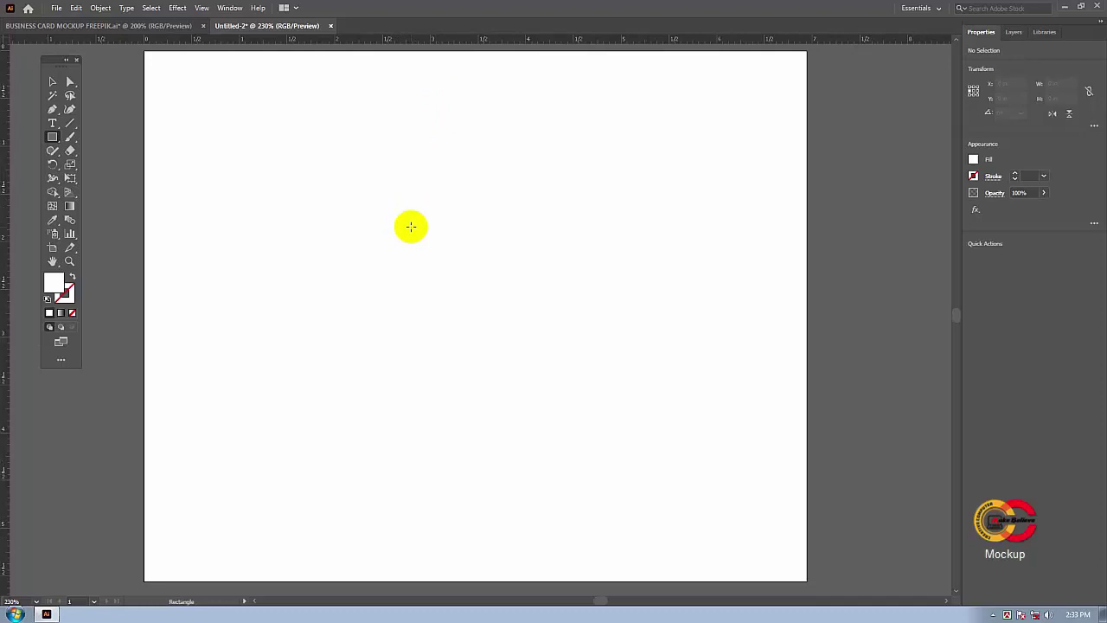
Add a 3.5 × 2 in white rectangle to the artboard.
click(411, 227)
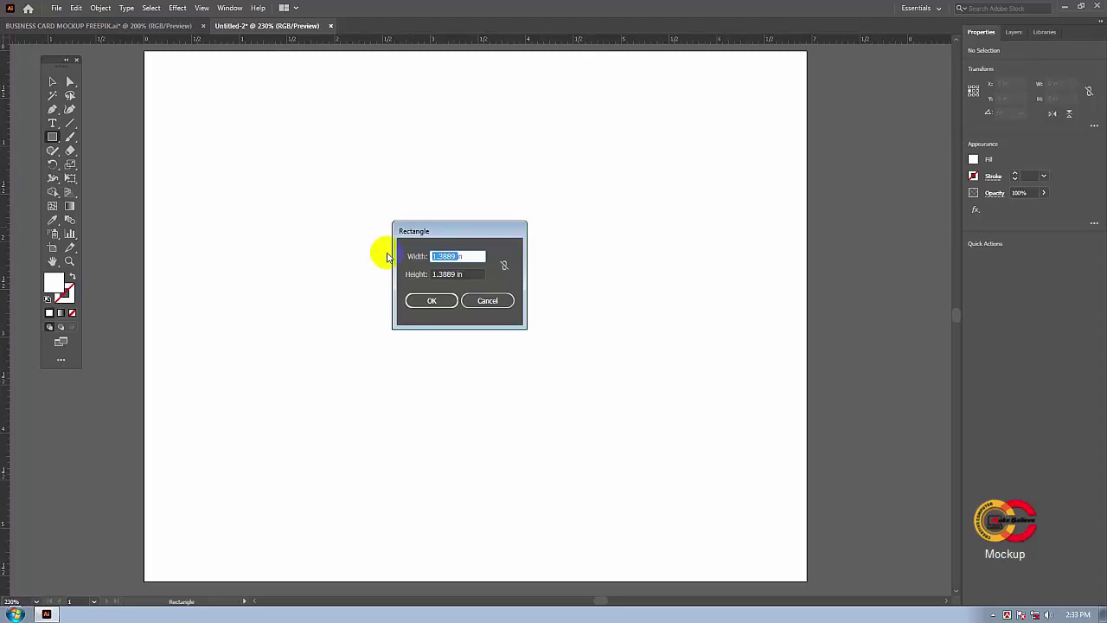
text(3.5)
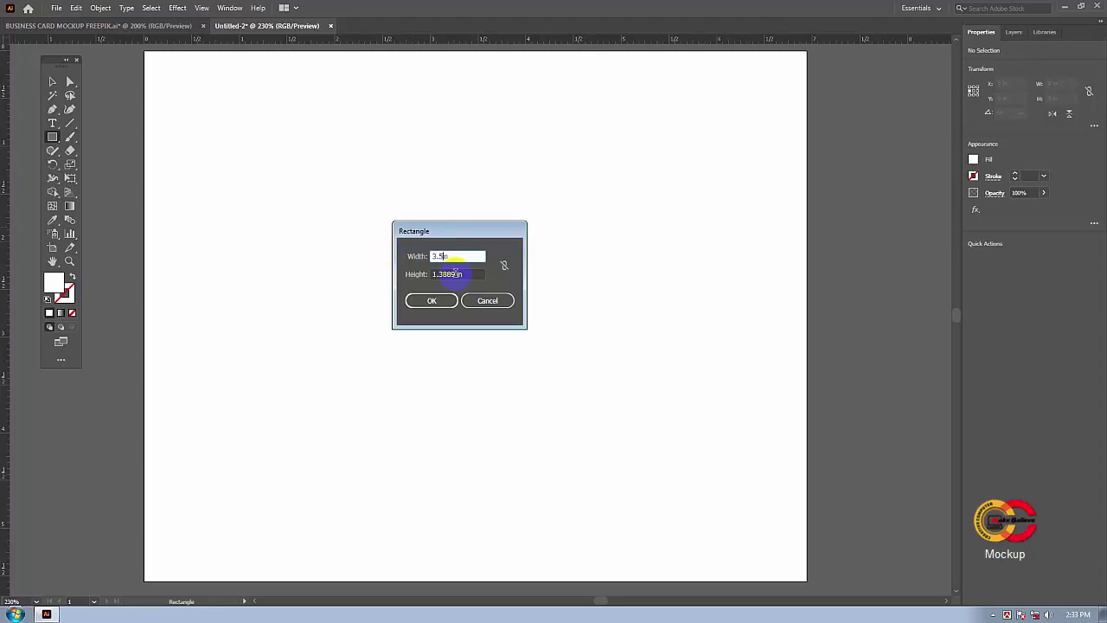
key(Tab)
text(2)
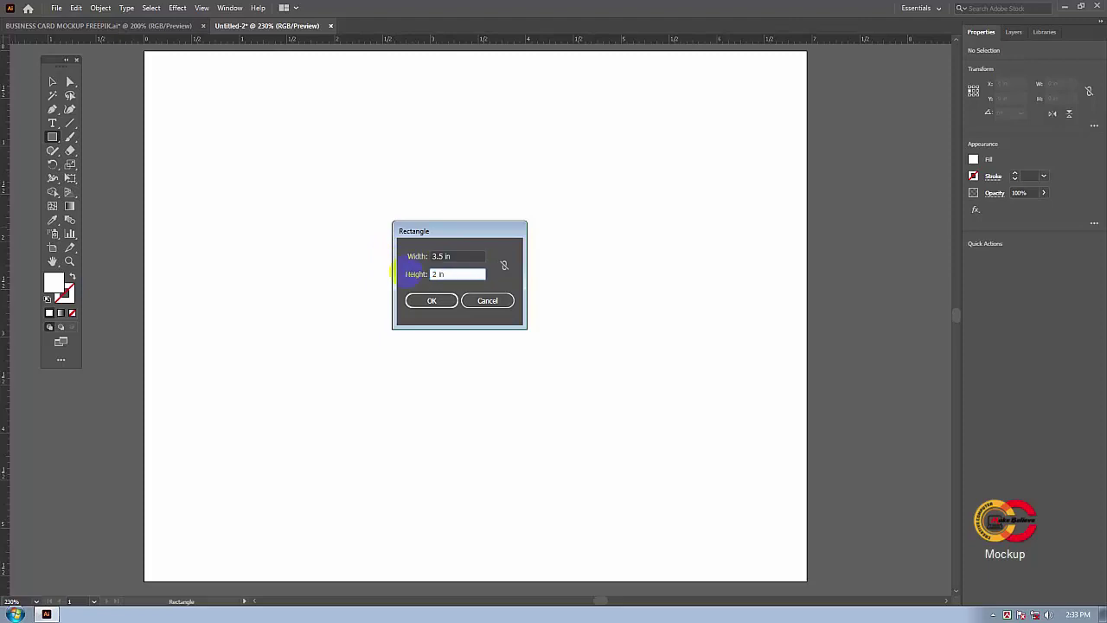
click(438, 307)
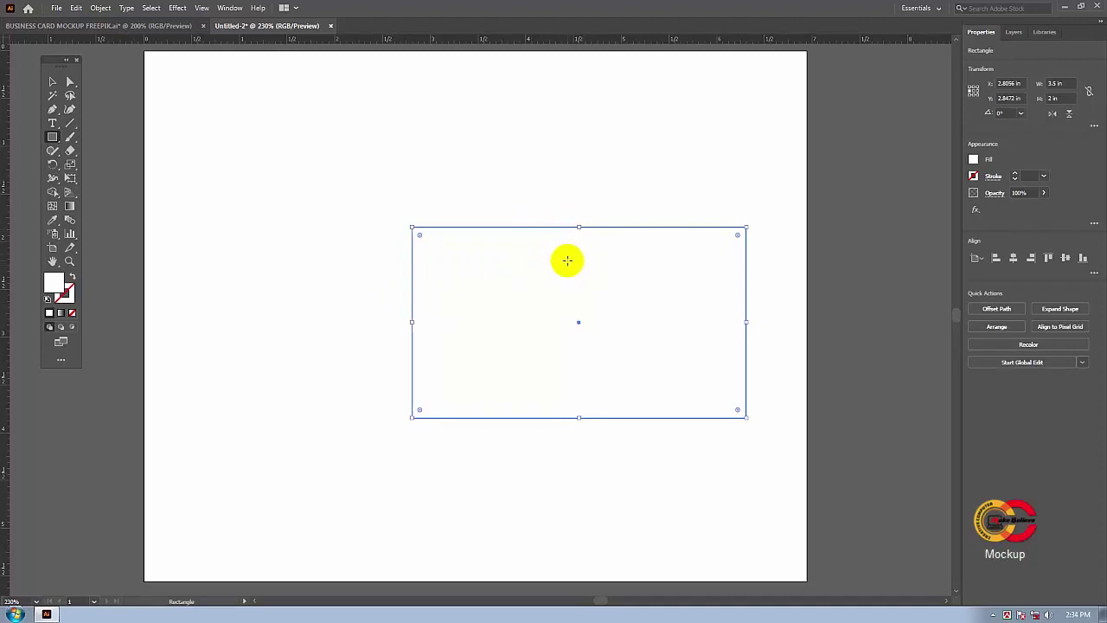
Fill the rectangle near-black and drag it up toward the artboard's upper right.
double_click(54, 281)
click(724, 403)
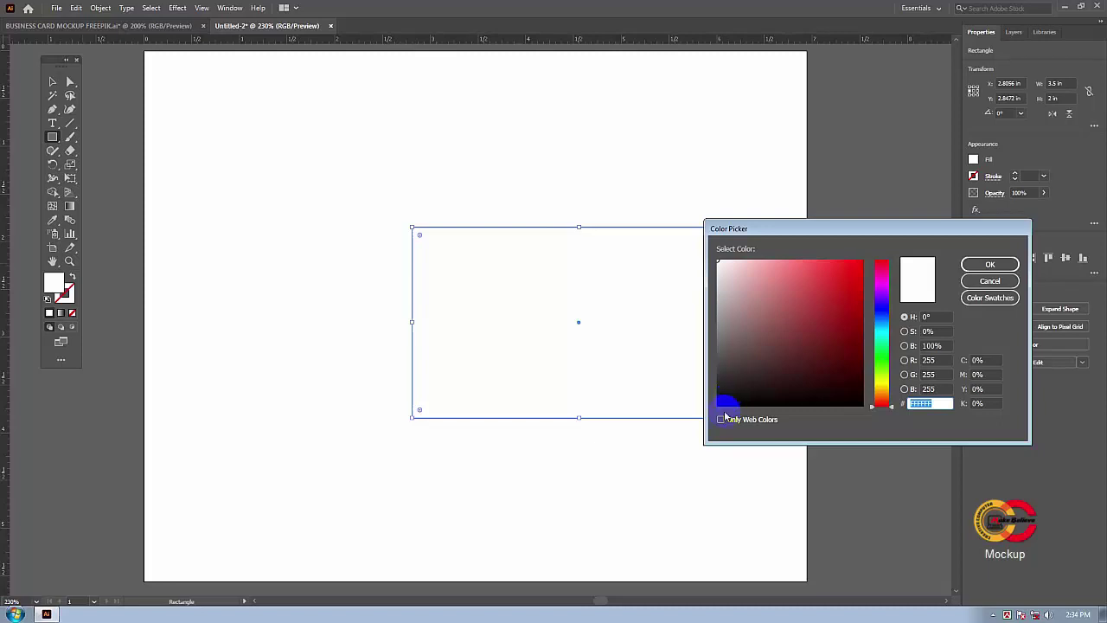
click(986, 265)
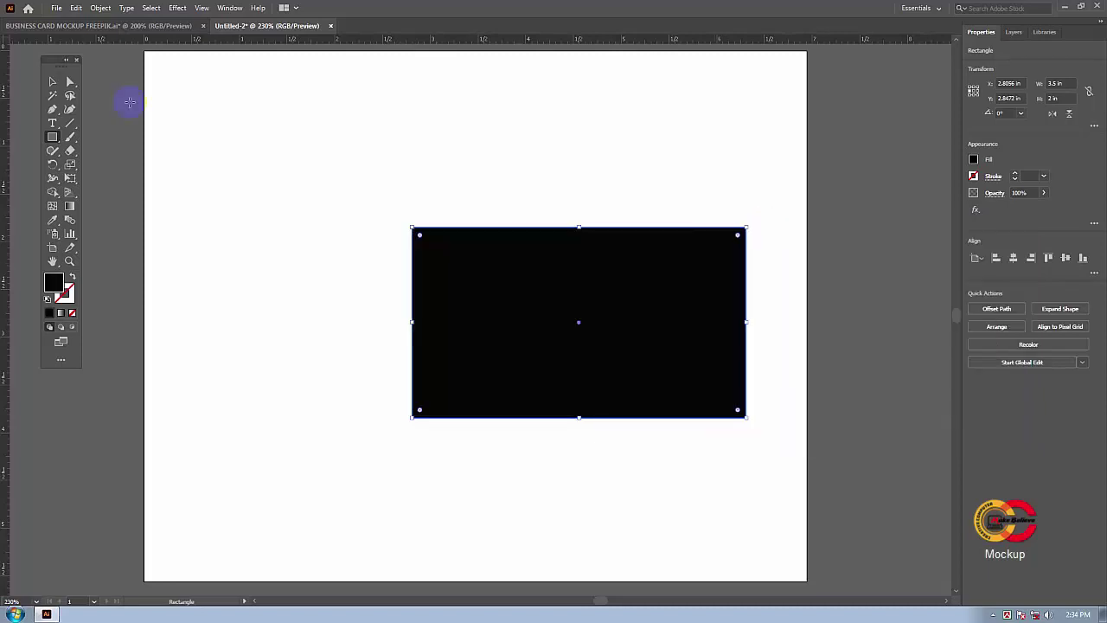
click(51, 83)
click(616, 297)
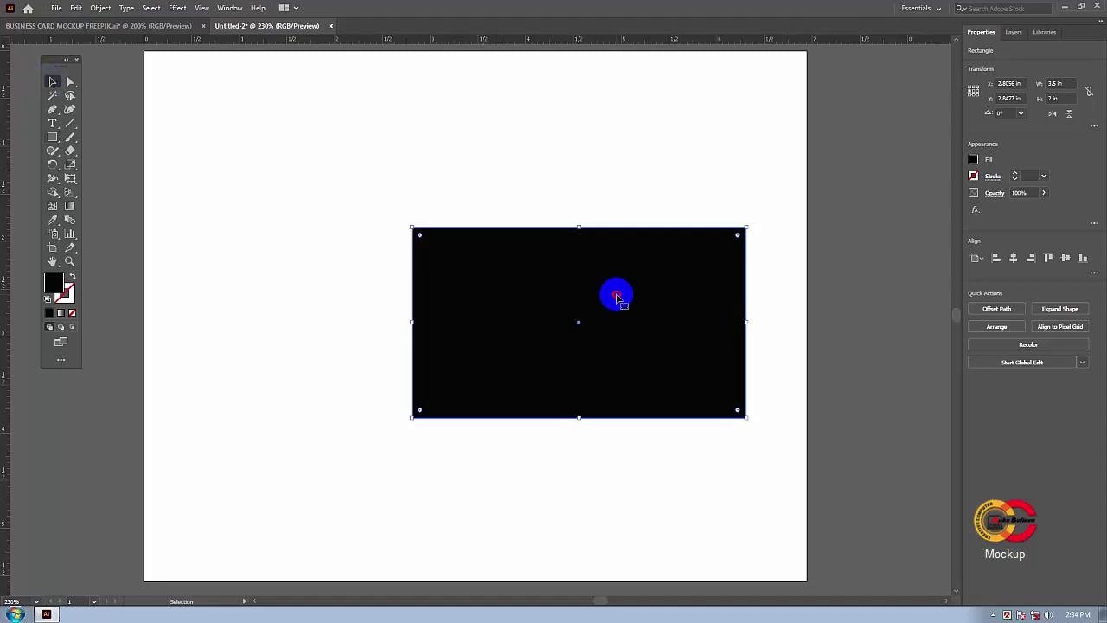
mouse_move(616, 297)
mouse_down()
mouse_move(638, 161)
mouse_move(647, 168)
mouse_move(627, 174)
mouse_up()
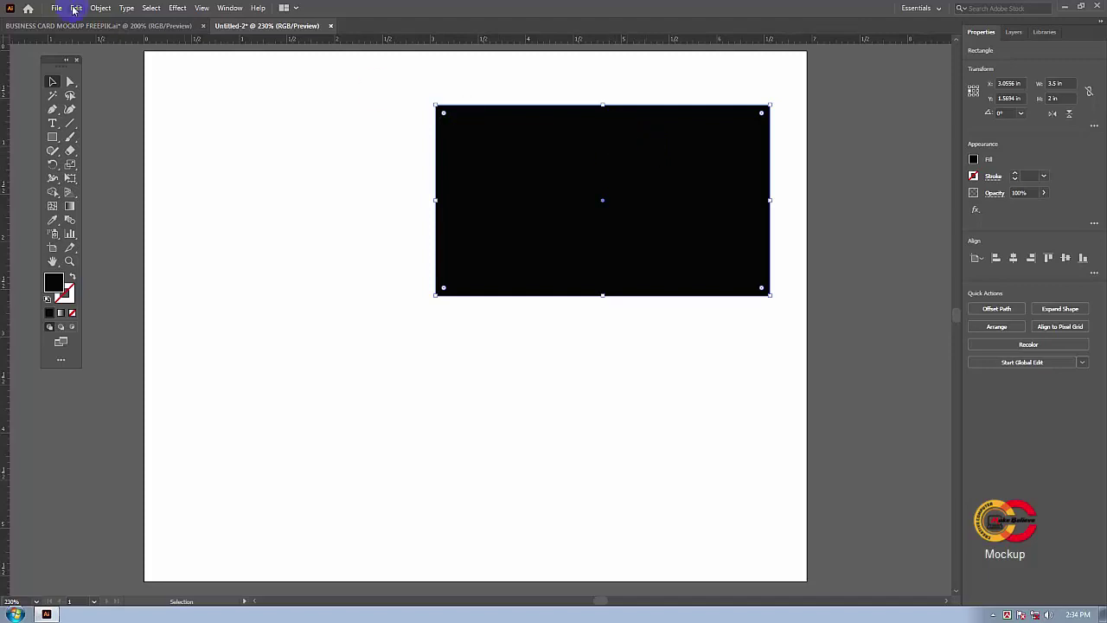
Copy the black rectangle, paste it in front, and move the copy to the artboard's lower left.
click(76, 8)
click(97, 67)
click(76, 8)
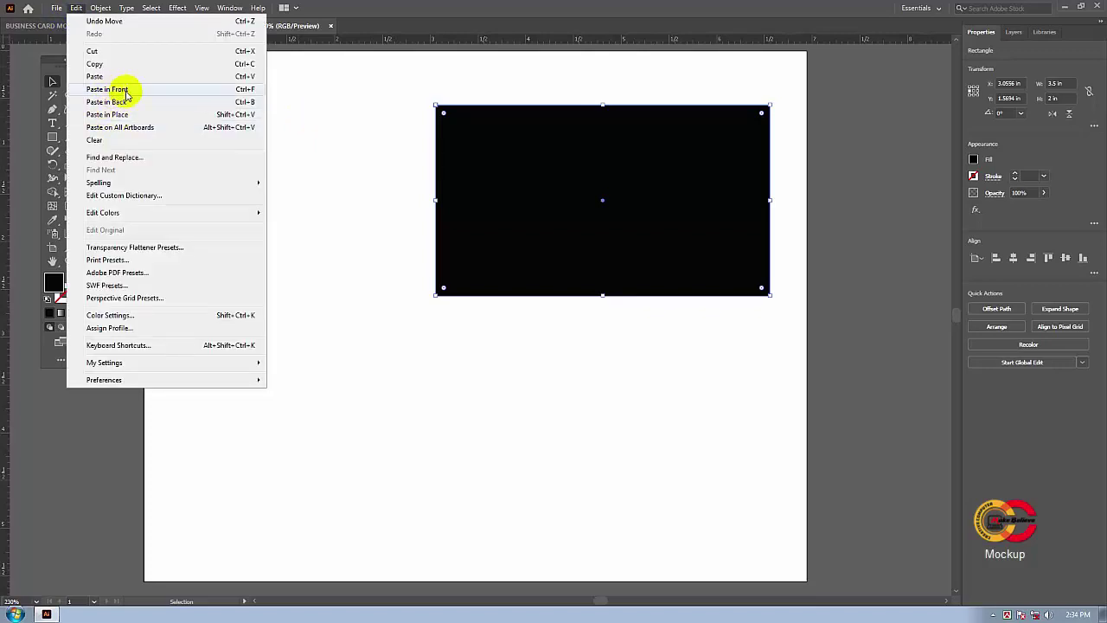
click(124, 90)
click(656, 153)
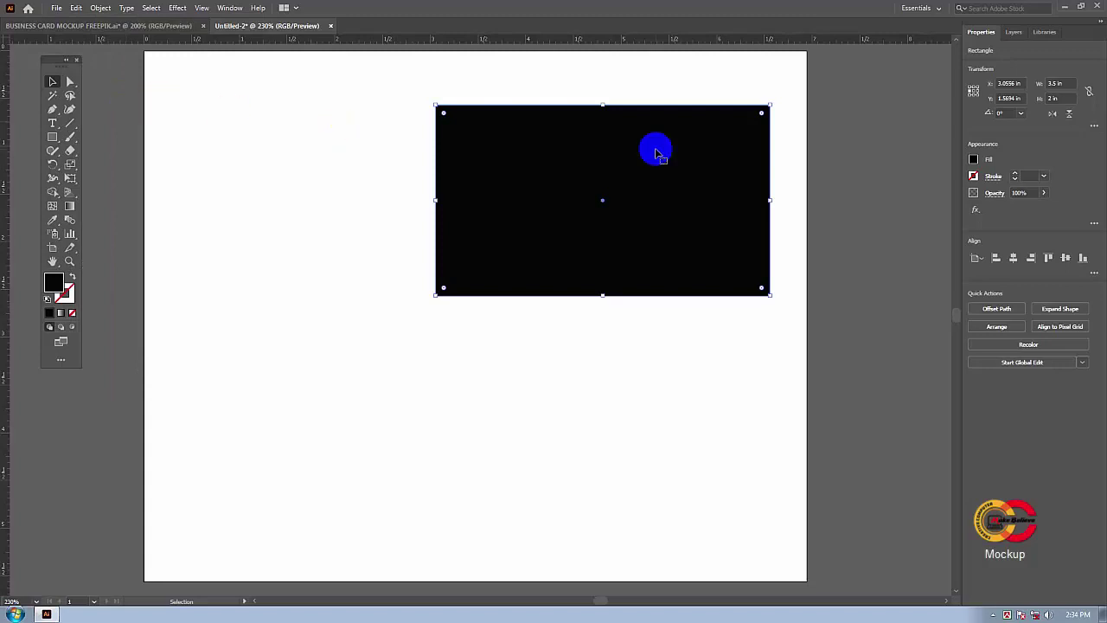
drag(655, 153, 187, 429)
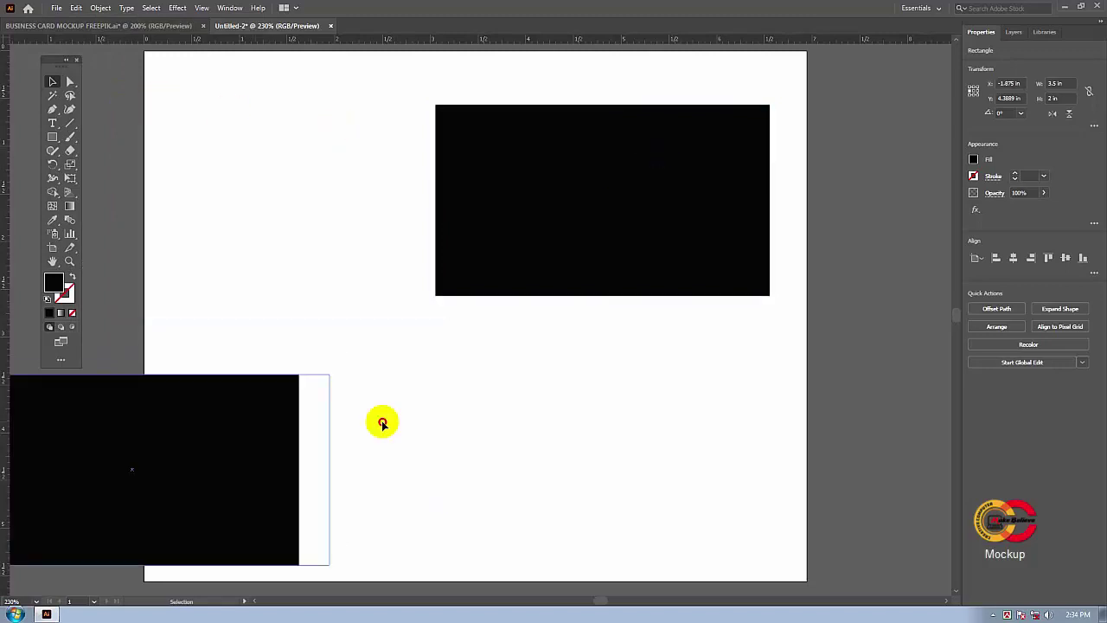
drag(382, 423, 456, 435)
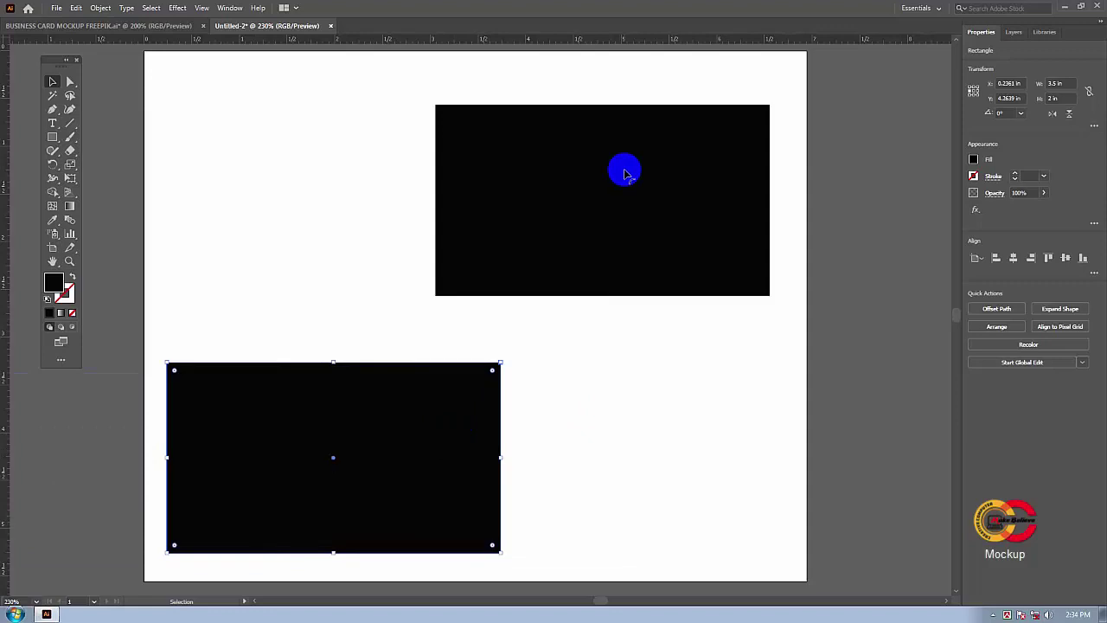
Select the upper black rectangle so an effect can be applied to it.
click(549, 145)
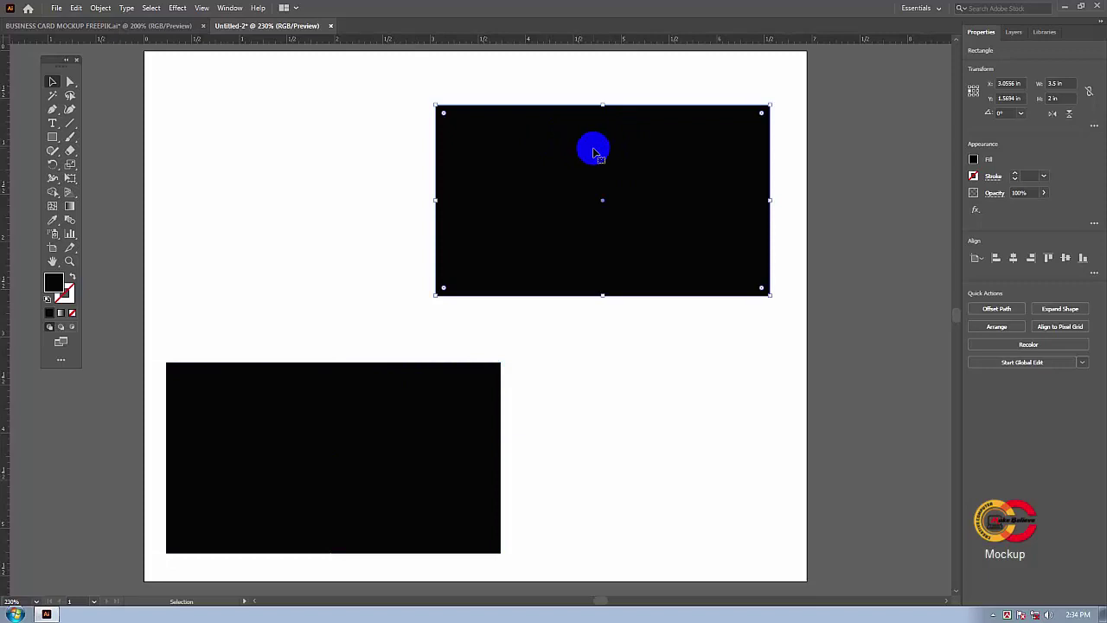
click(175, 27)
click(173, 11)
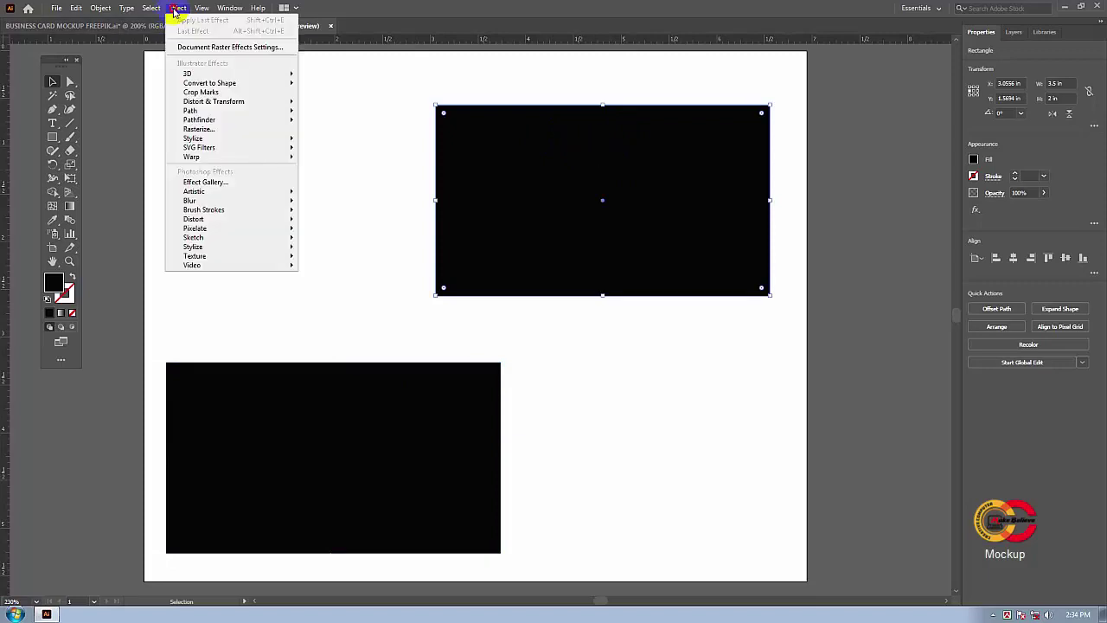
Apply a Gaussian Blur with an 8.5-pixel radius to the upper black rectangle.
click(505, 127)
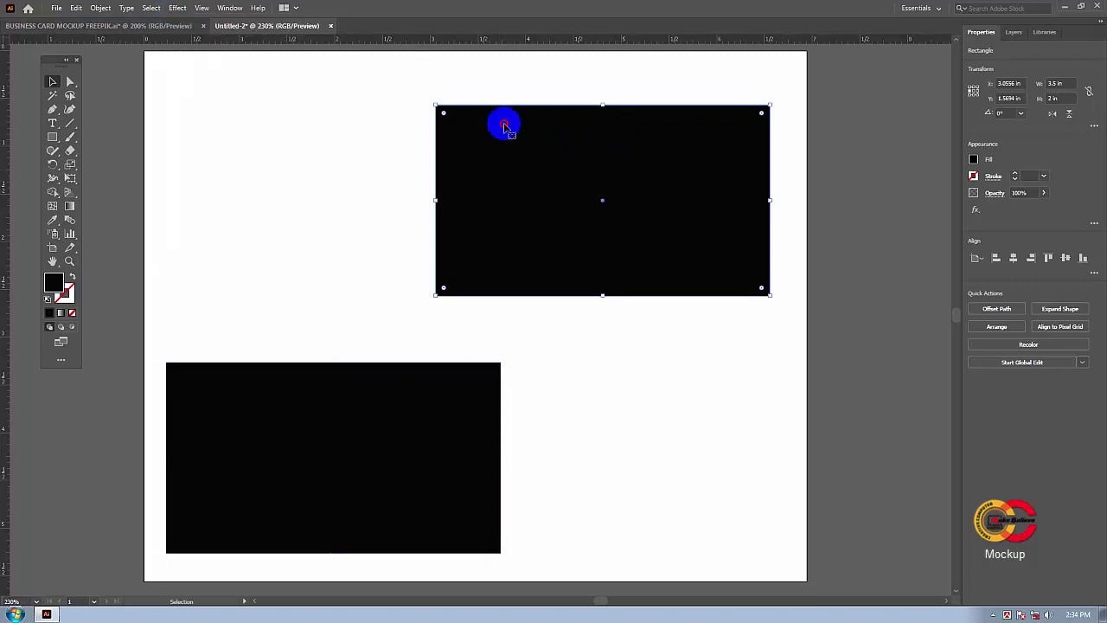
click(176, 9)
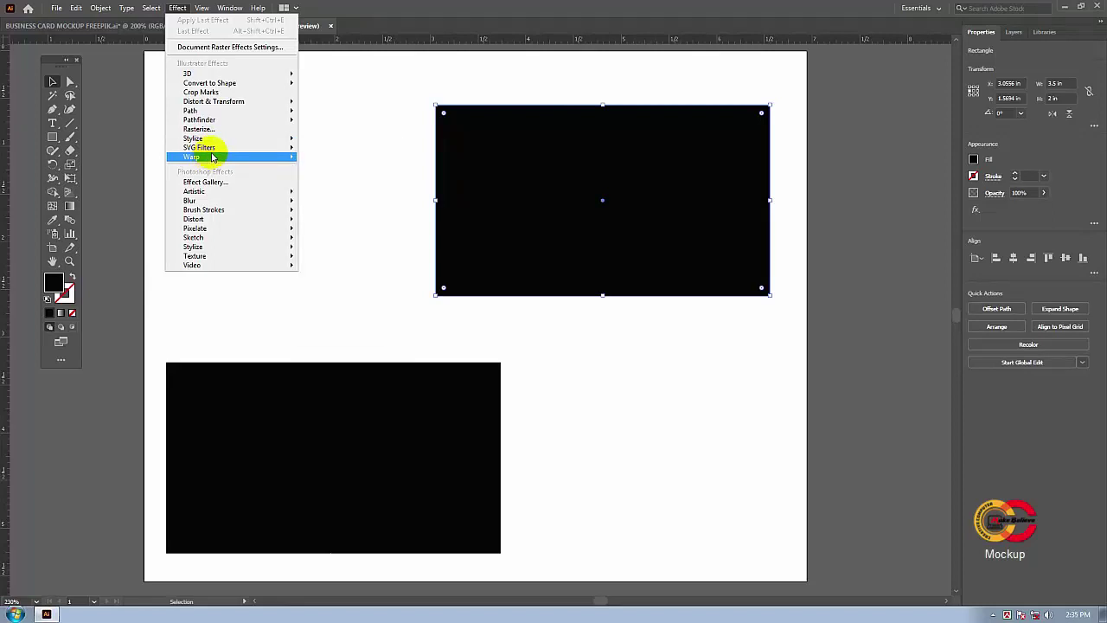
mouse_move(189, 201)
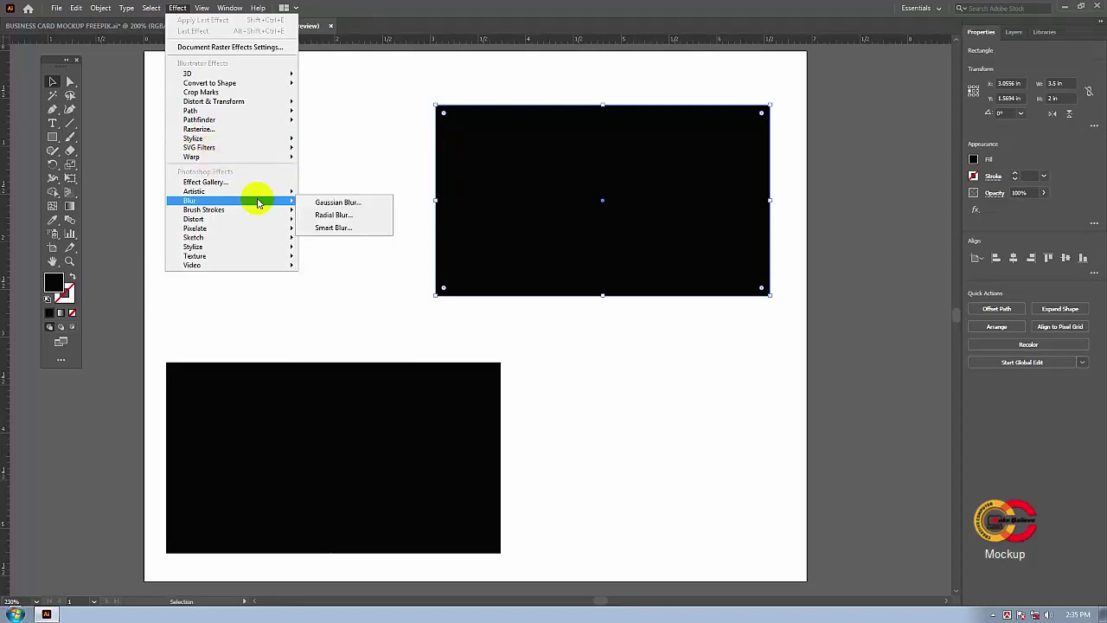
click(355, 204)
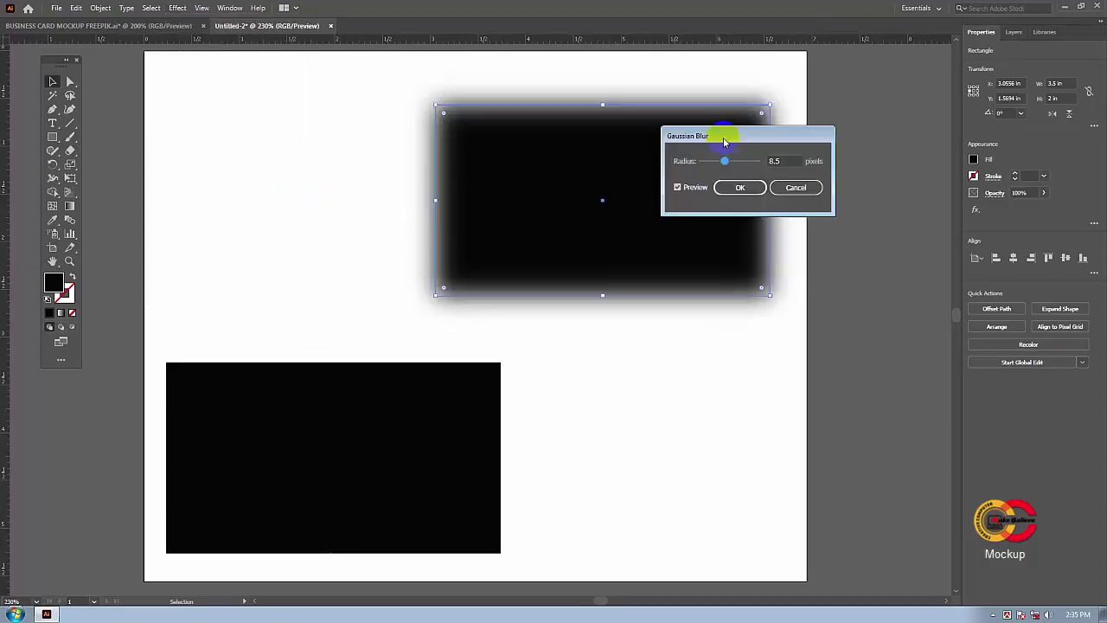
drag(725, 141, 664, 352)
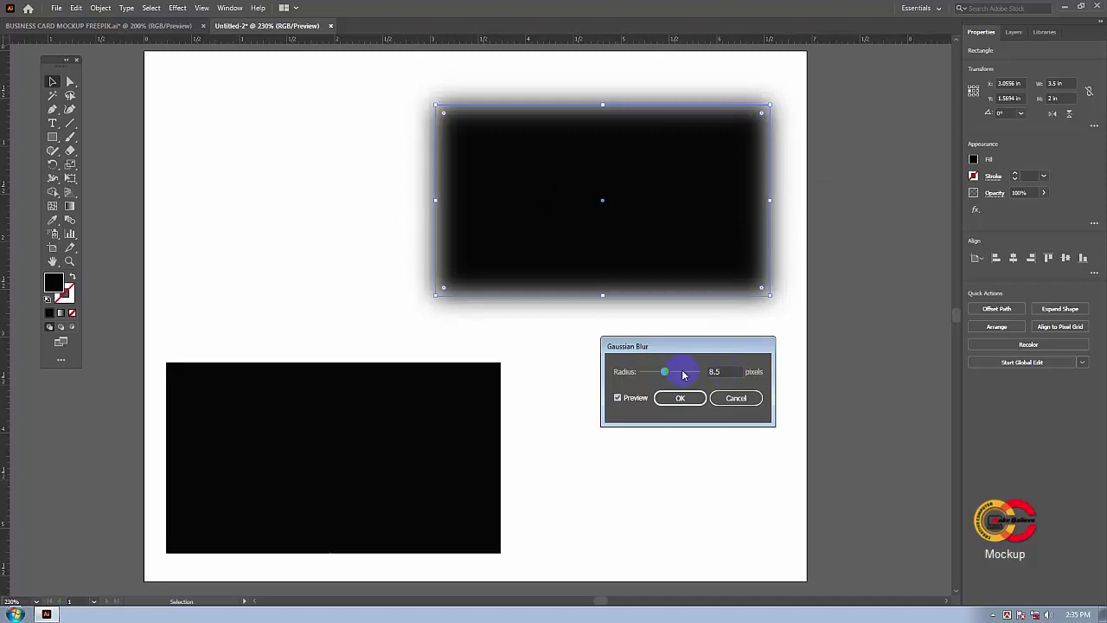
click(725, 373)
click(724, 372)
click(681, 399)
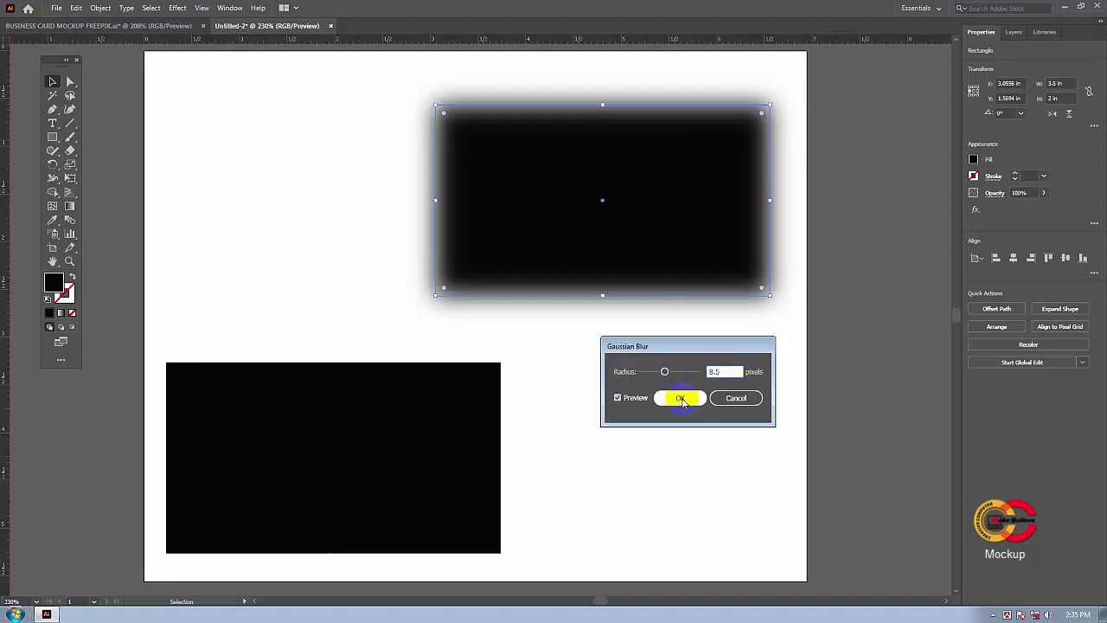
click(618, 399)
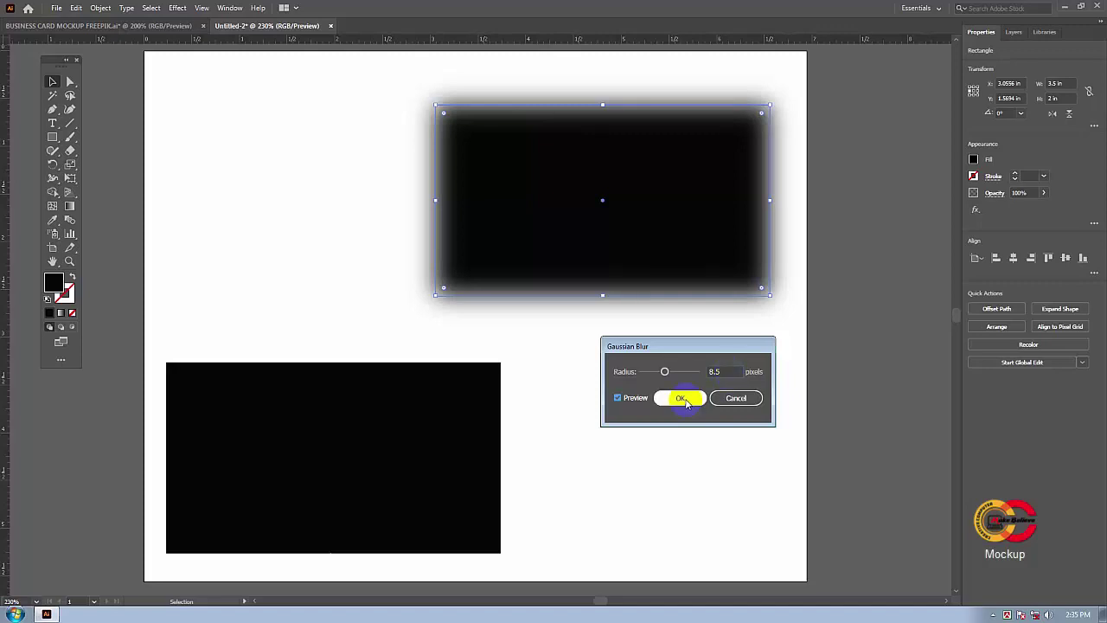
click(682, 399)
Test-align the lower black rectangle over the blurred one, then move it aside.
click(827, 133)
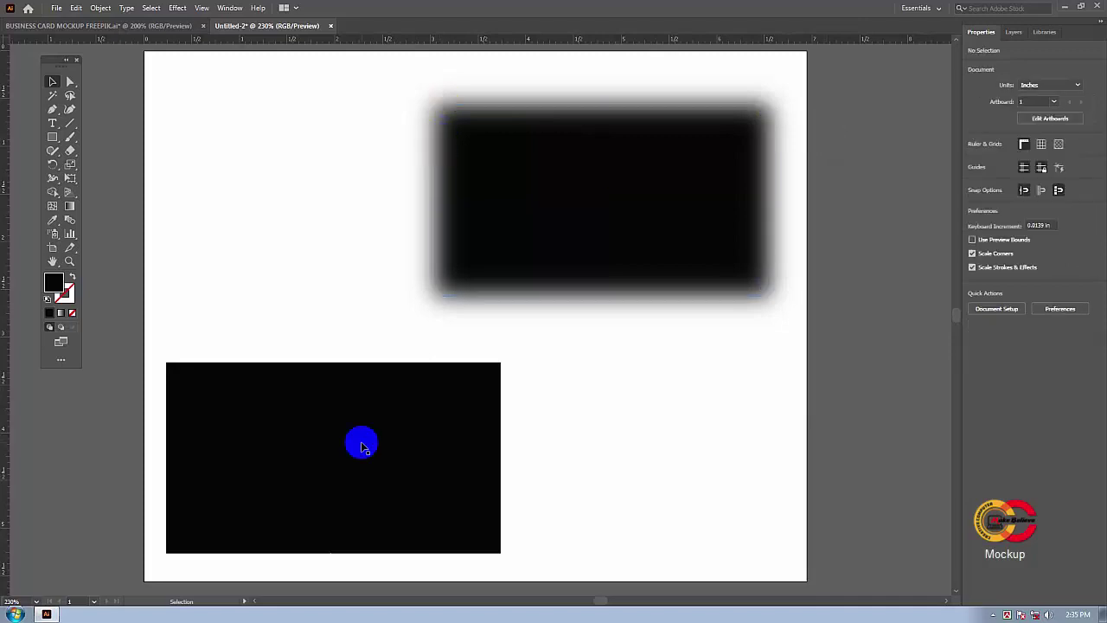
click(420, 427)
mouse_move(420, 427)
mouse_down()
mouse_move(618, 218)
mouse_move(623, 190)
mouse_up()
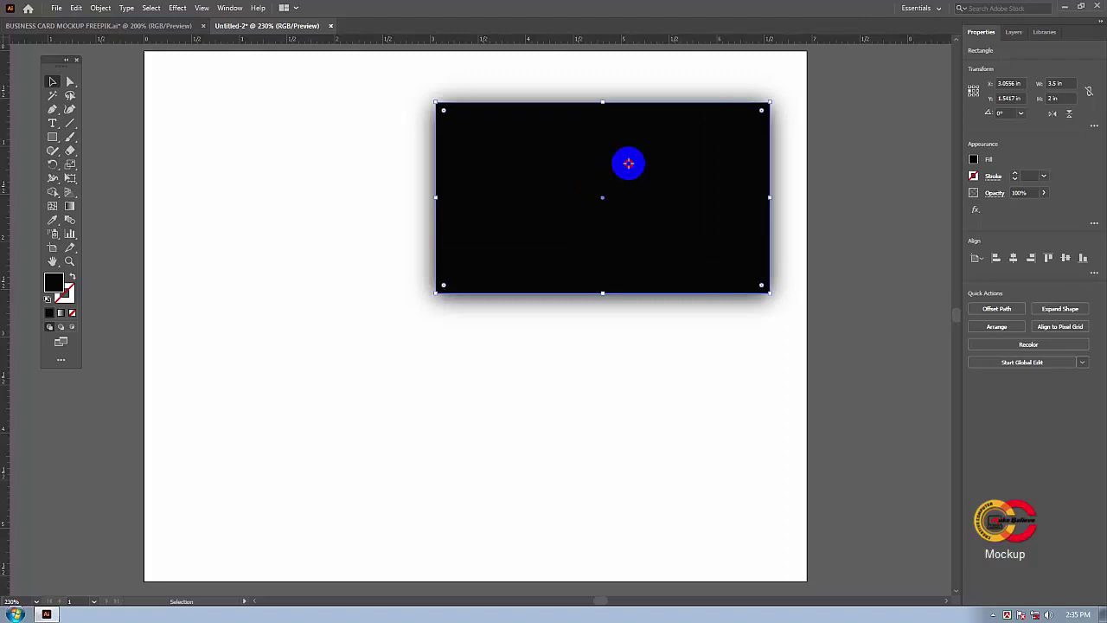
drag(629, 164, 630, 164)
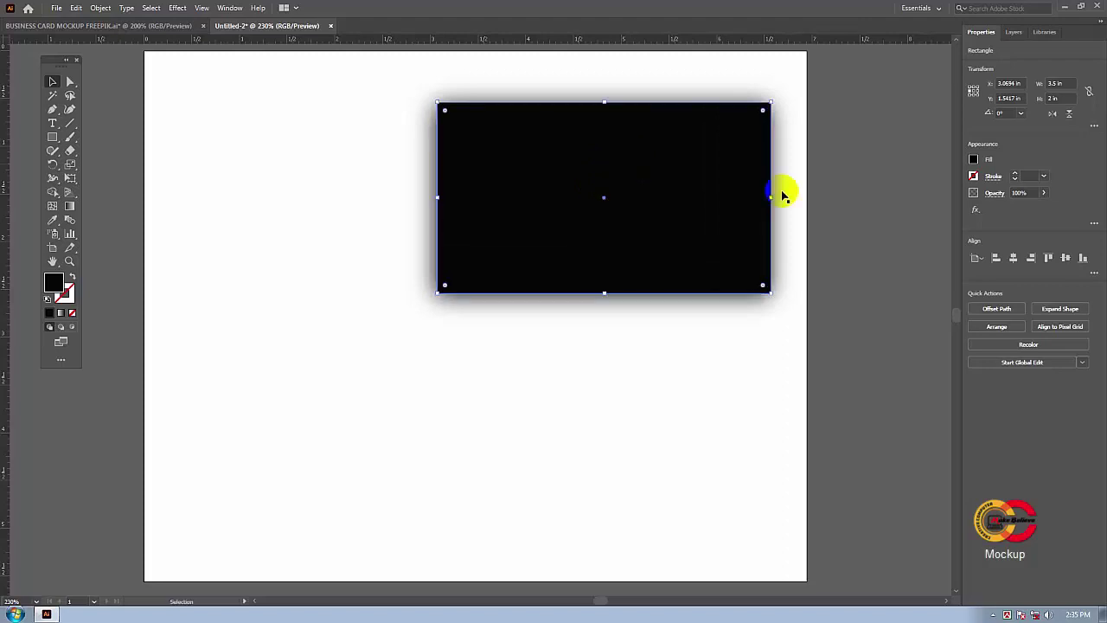
click(772, 193)
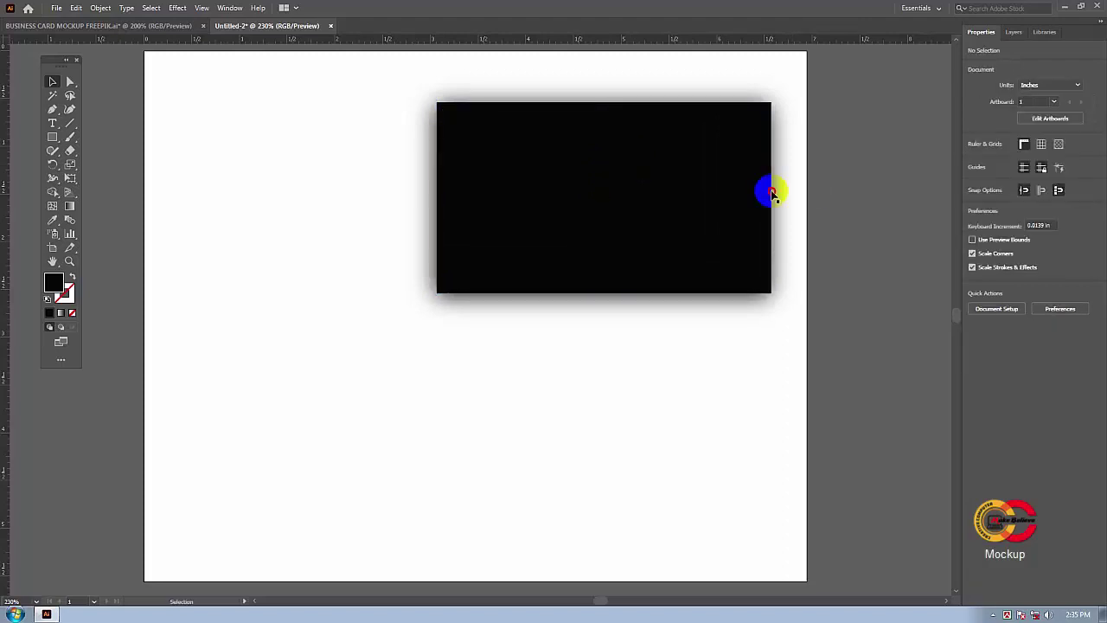
click(727, 172)
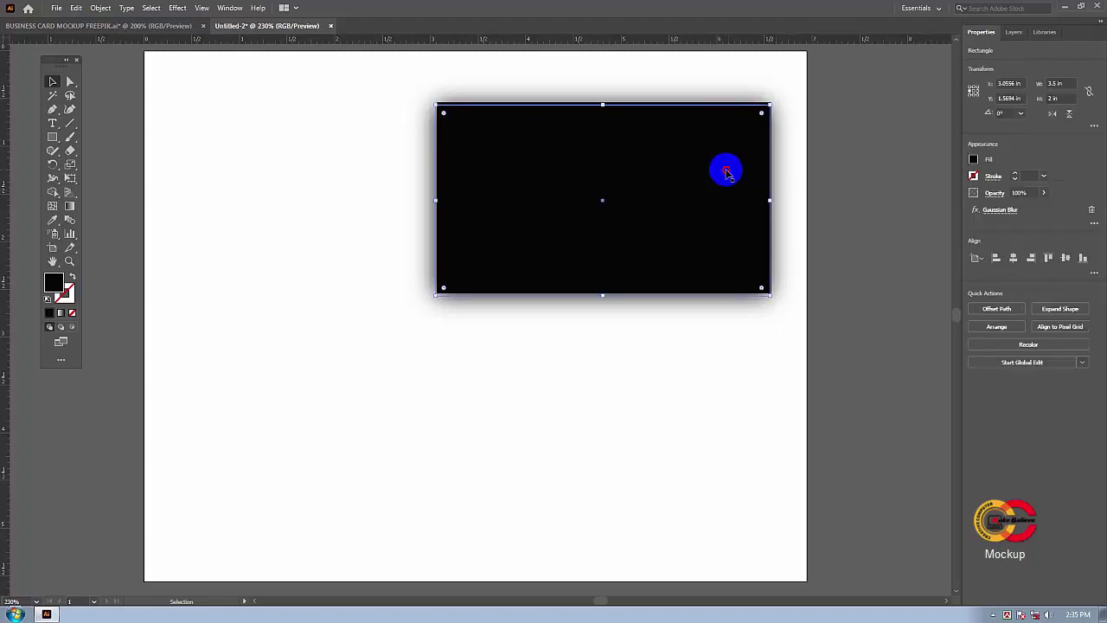
mouse_move(727, 171)
mouse_down()
mouse_move(502, 355)
mouse_move(206, 525)
mouse_up()
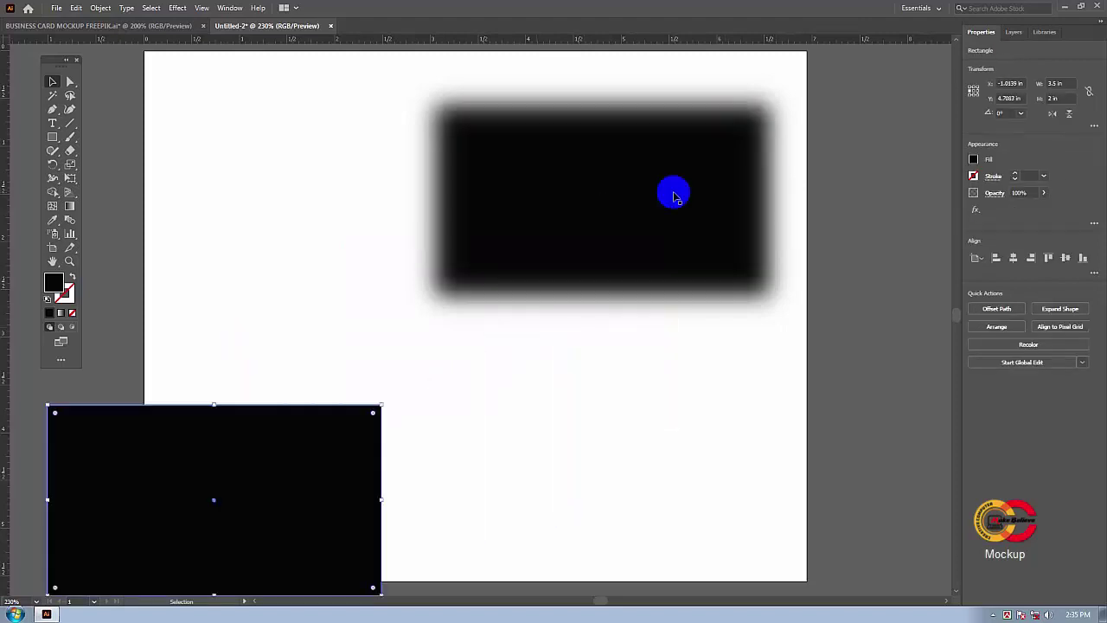
Enlarge the blurred shadow to about 3.56 × 2.08 in and set the sharp card over it.
click(675, 197)
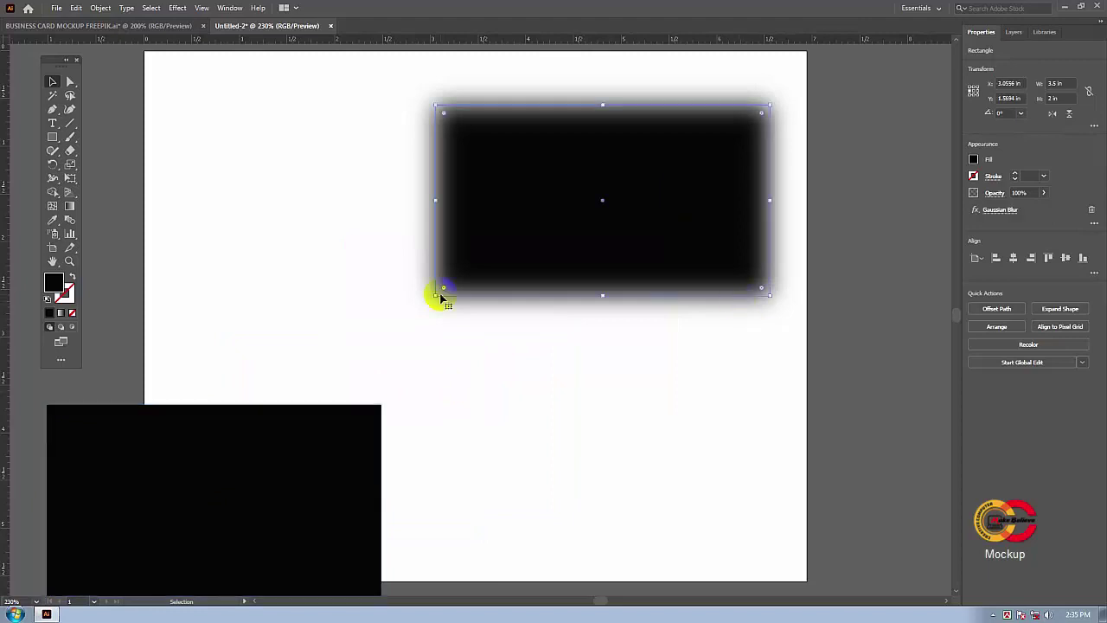
drag(441, 296, 433, 303)
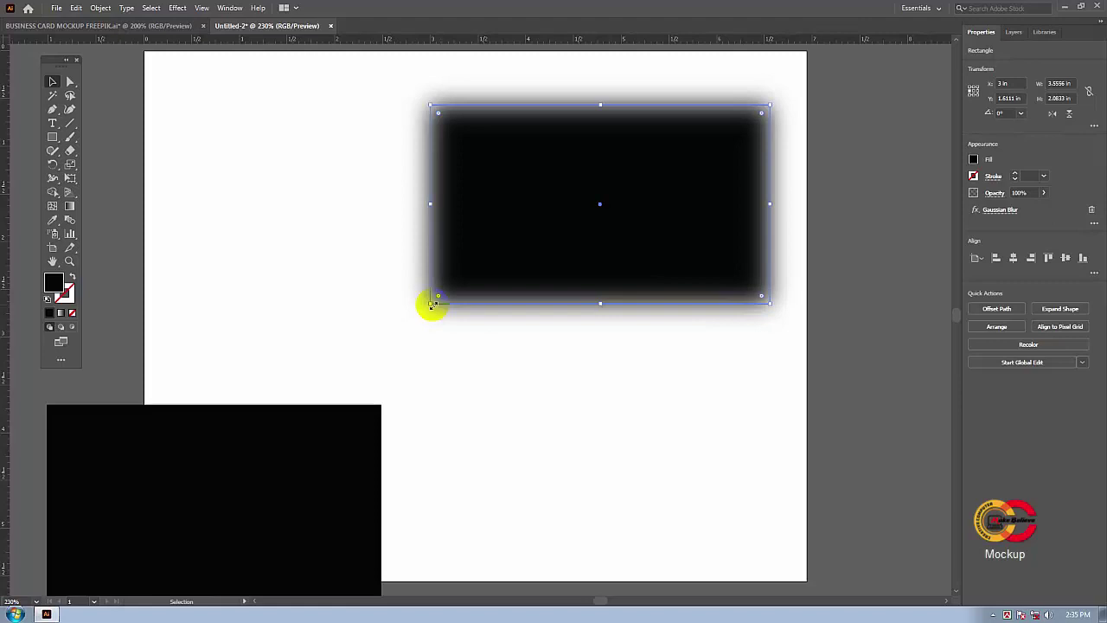
click(597, 401)
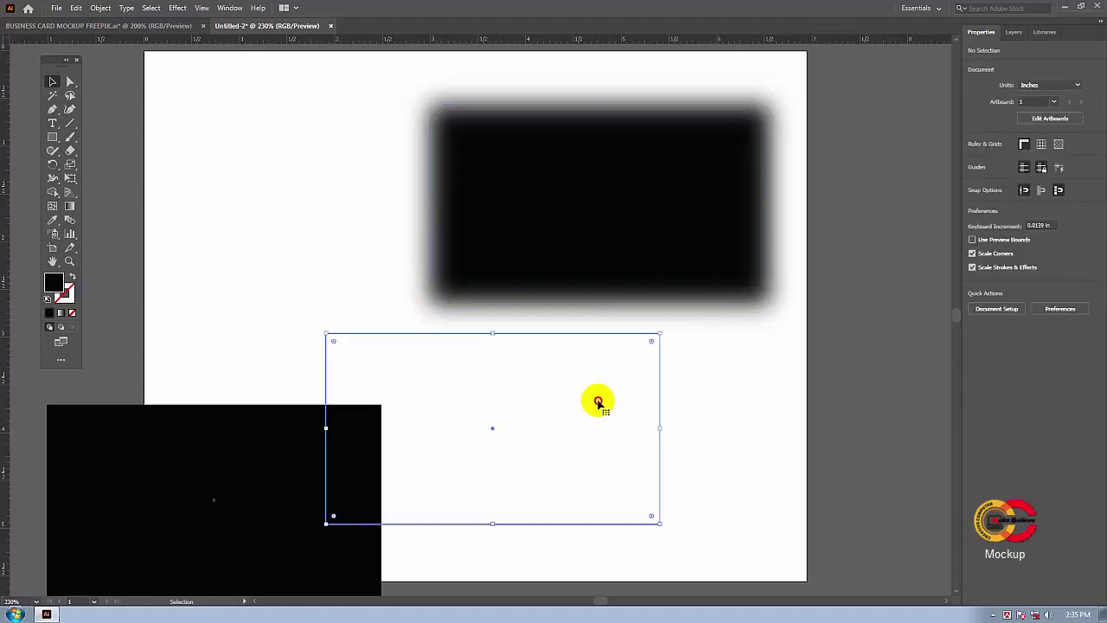
click(521, 412)
mouse_move(521, 412)
mouse_down()
mouse_move(667, 199)
mouse_move(642, 201)
mouse_up()
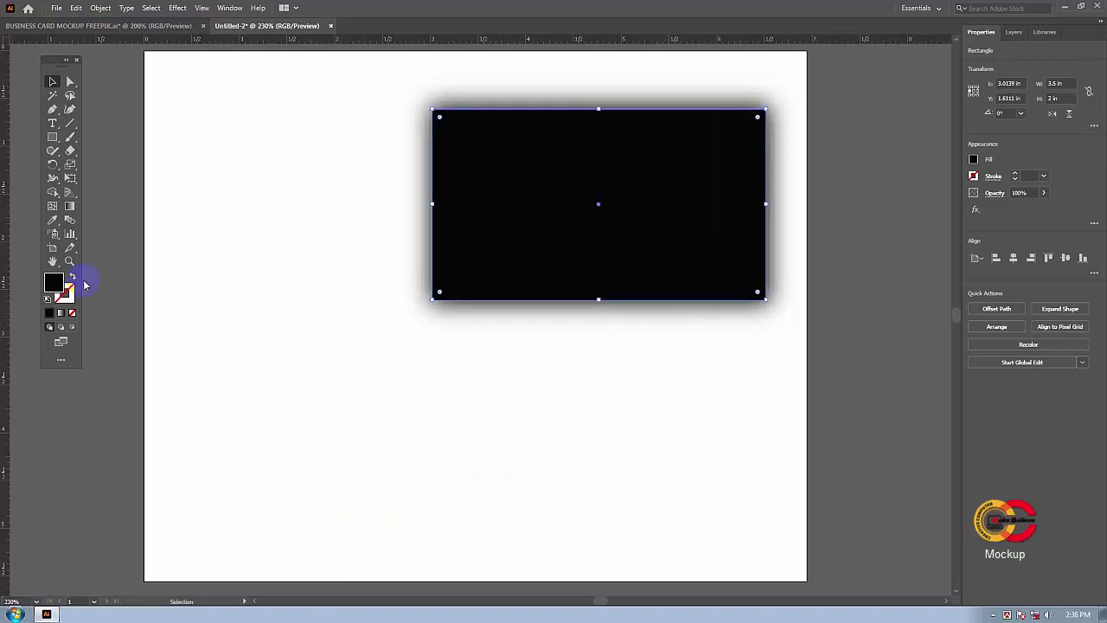
Give the sharp card rectangle a light off-white fill in the Color Picker.
click(53, 283)
double_click(54, 283)
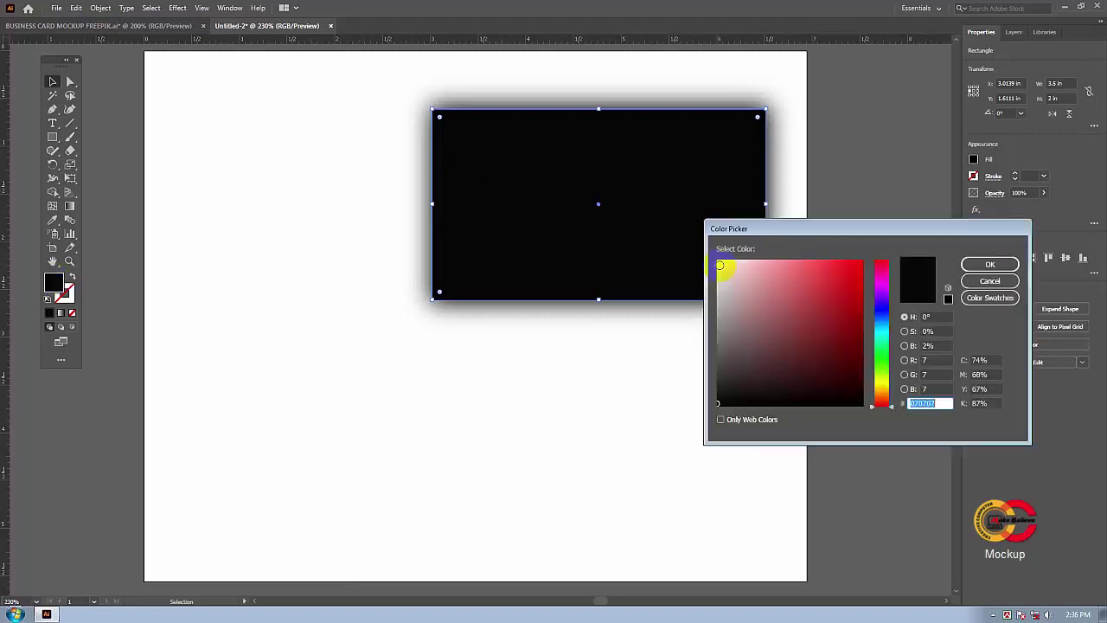
click(720, 265)
click(990, 266)
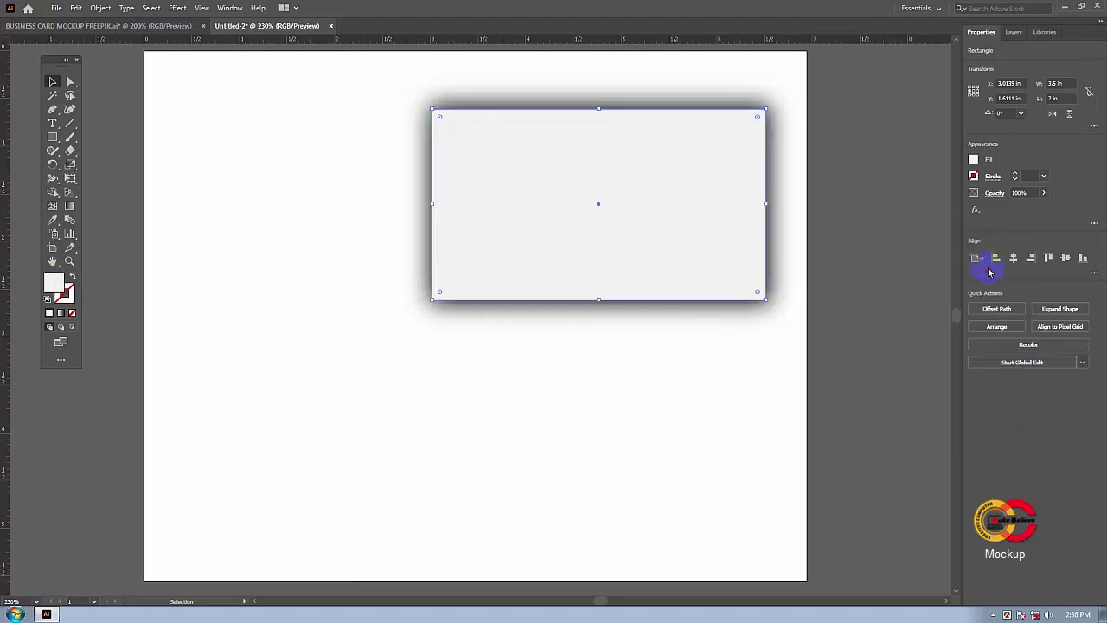
click(637, 151)
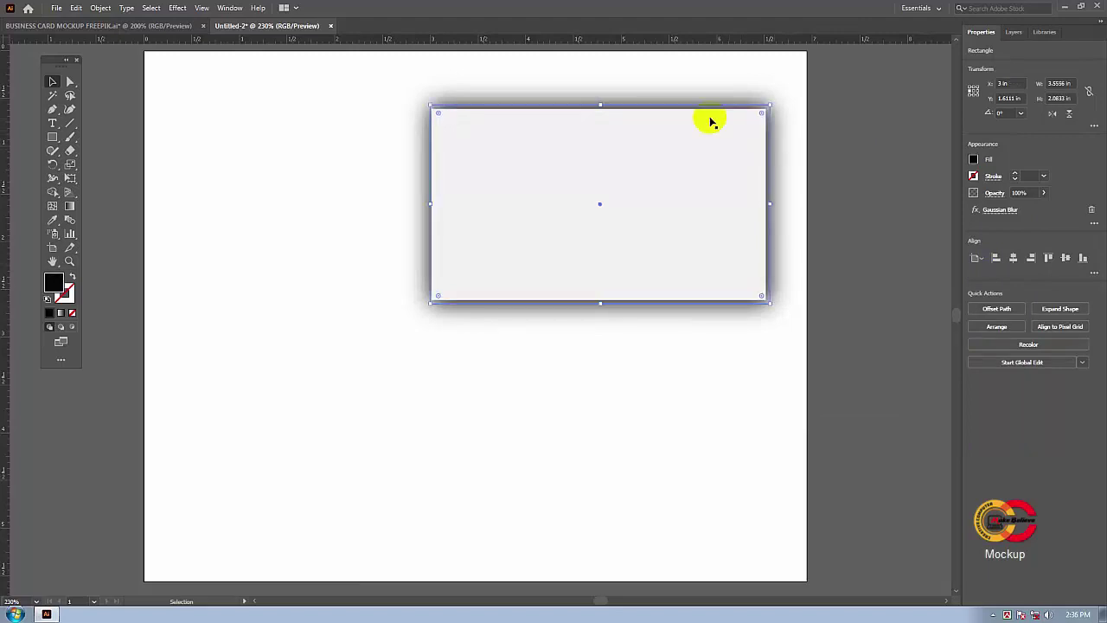
Paste a white card copy, lower the shadow's opacity, and nudge the card over it.
key(ctrl+v)
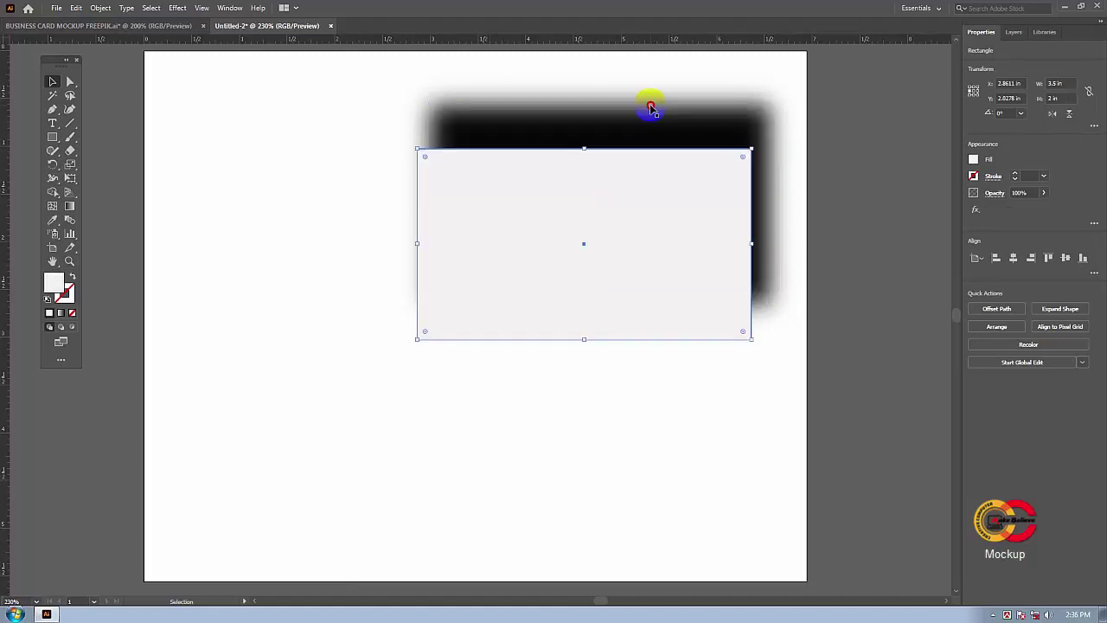
click(652, 109)
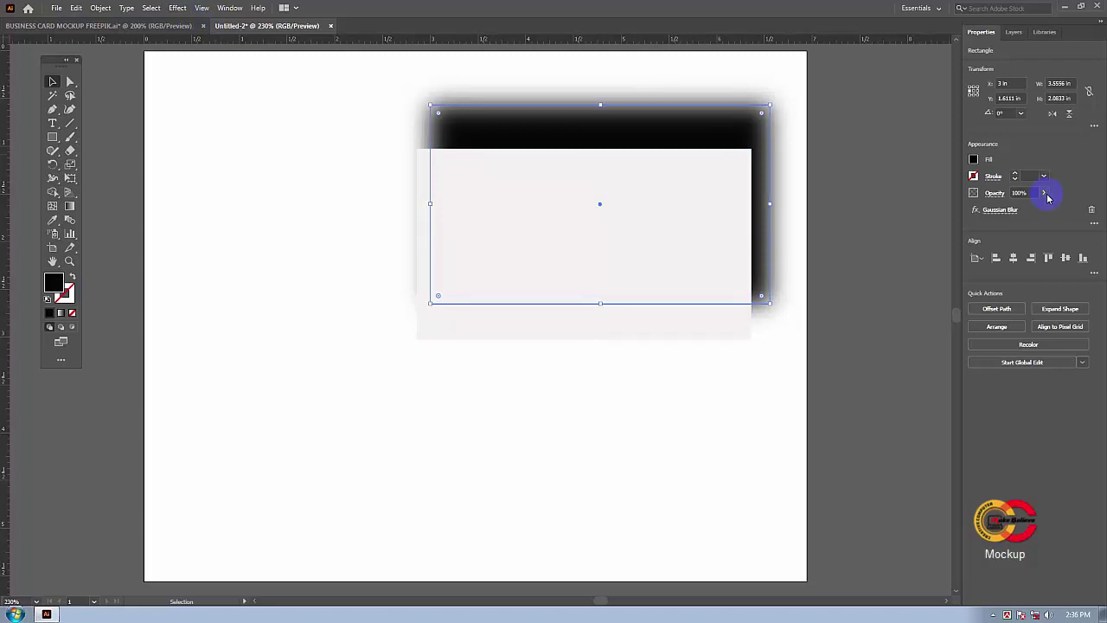
click(1043, 194)
drag(1044, 209, 1027, 210)
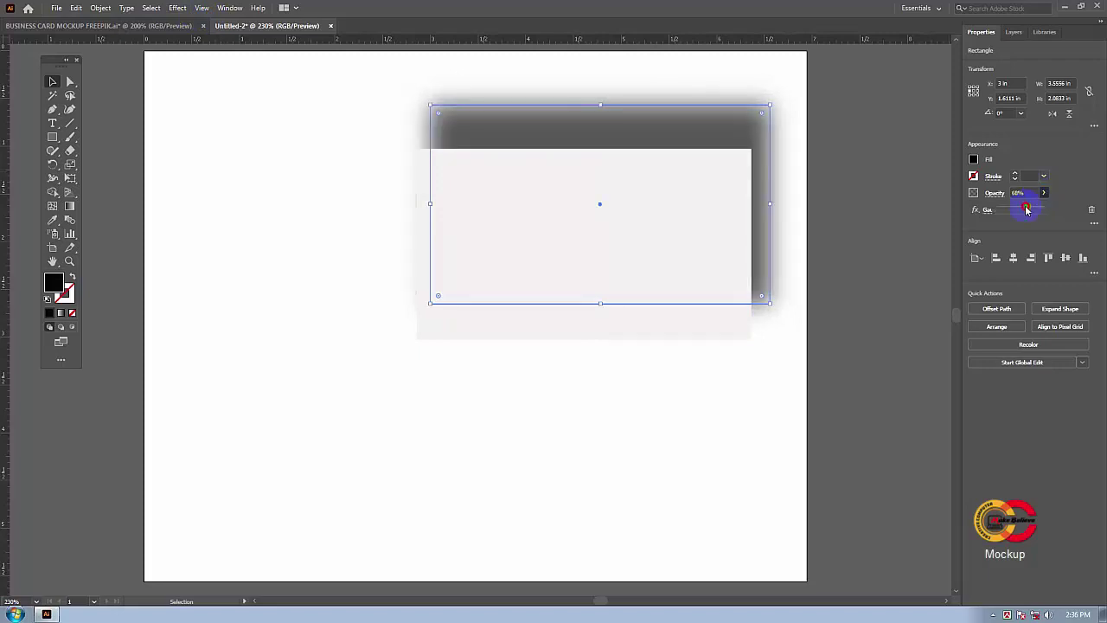
click(705, 232)
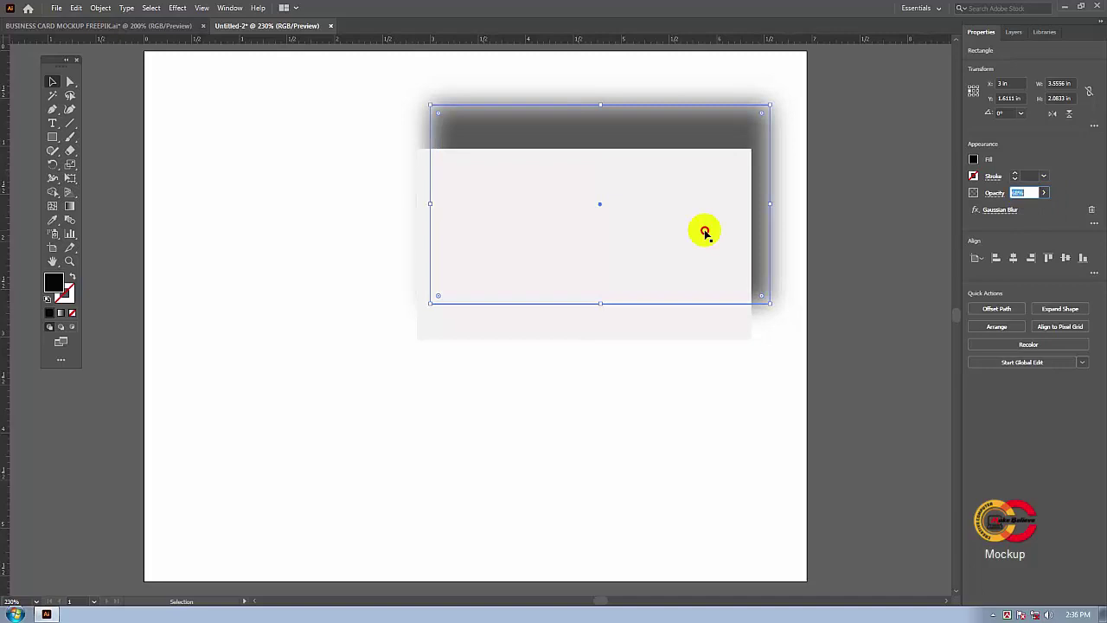
click(626, 226)
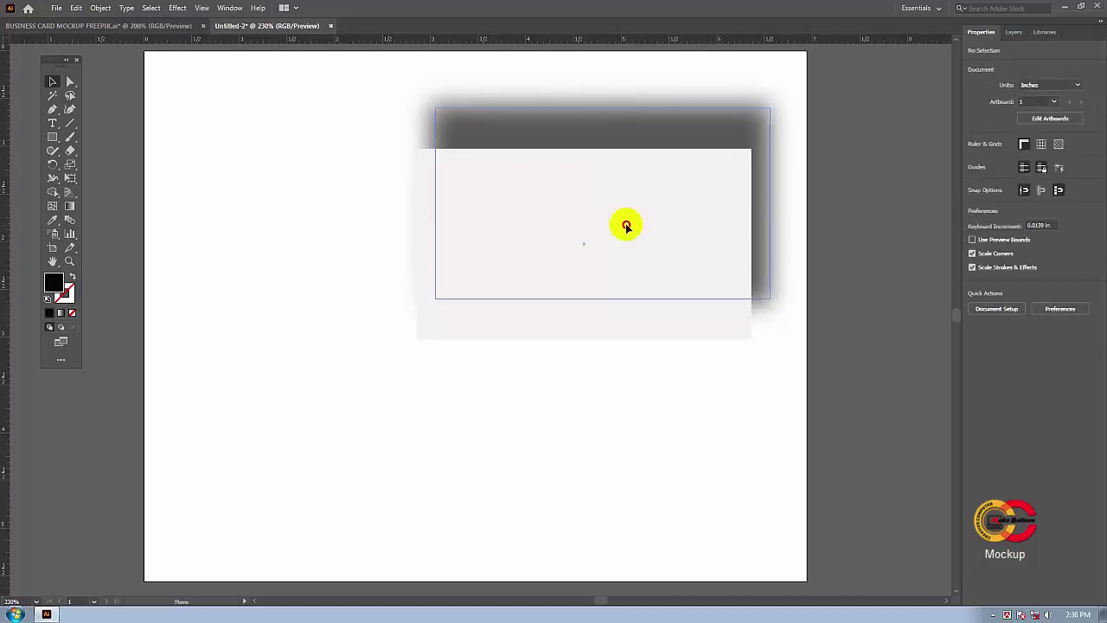
click(619, 222)
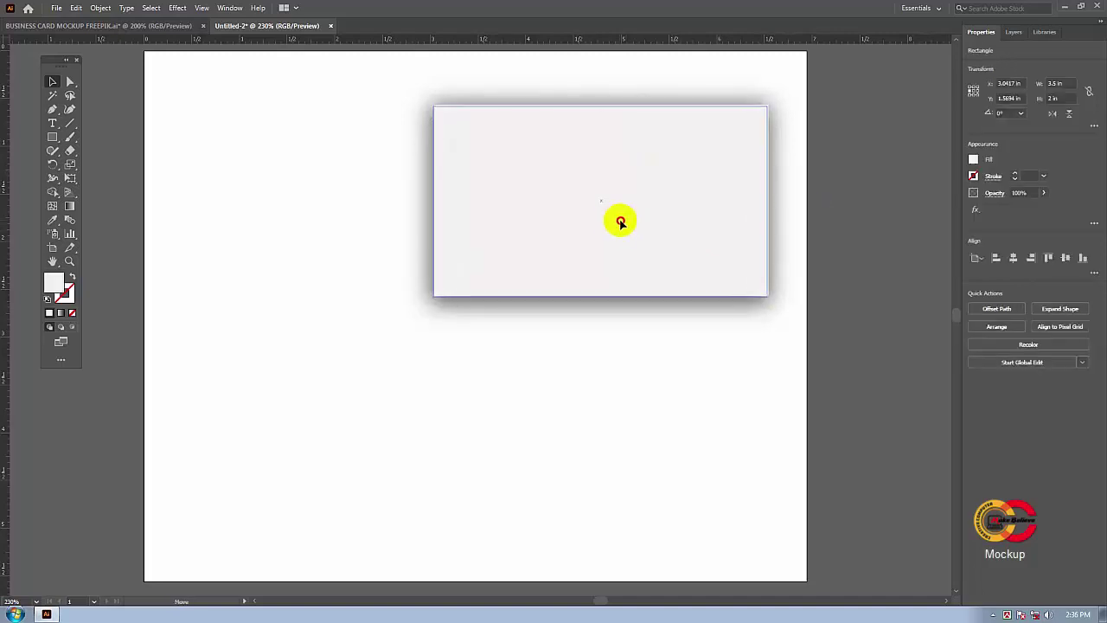
drag(619, 221, 616, 225)
click(599, 194)
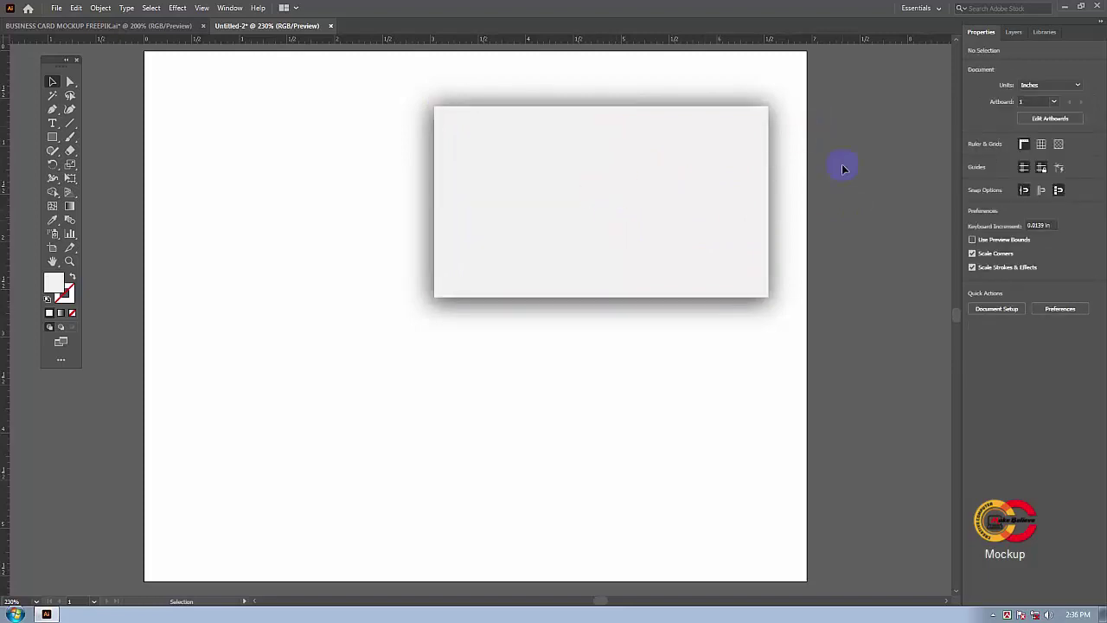
Lower the shadow's opacity further to 57% and align the white card squarely over it.
click(618, 174)
click(774, 128)
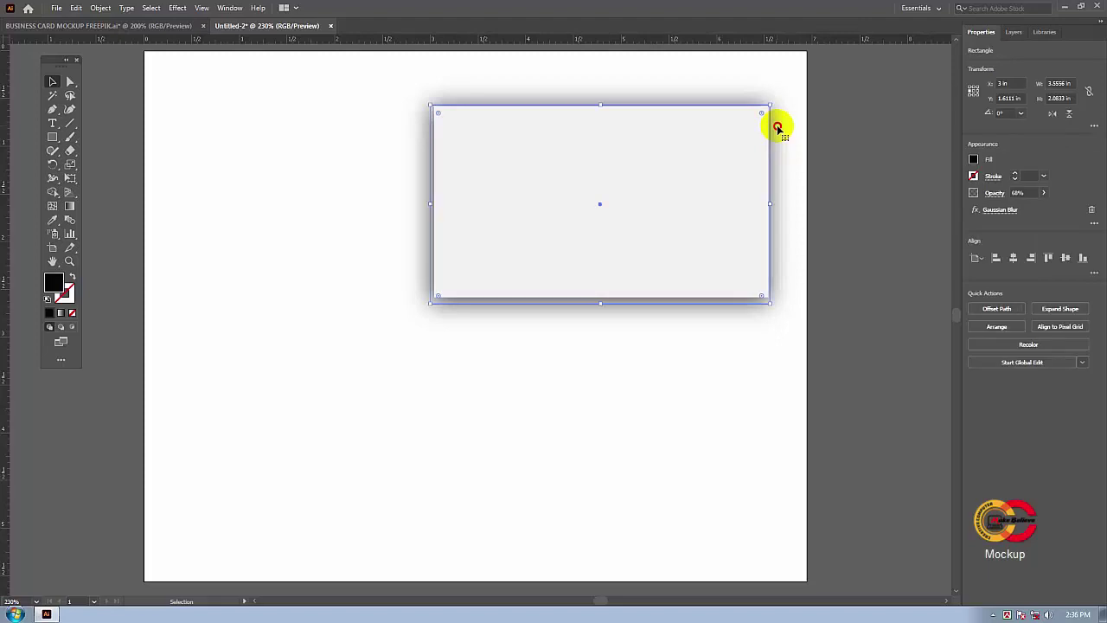
key(ctrl+alt+3)
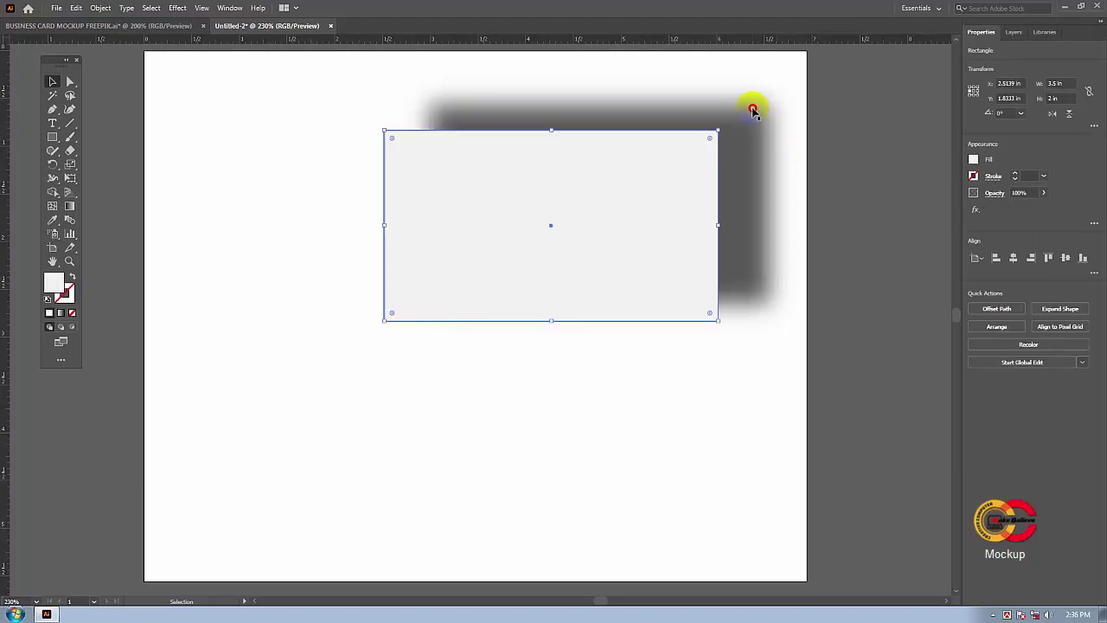
click(753, 111)
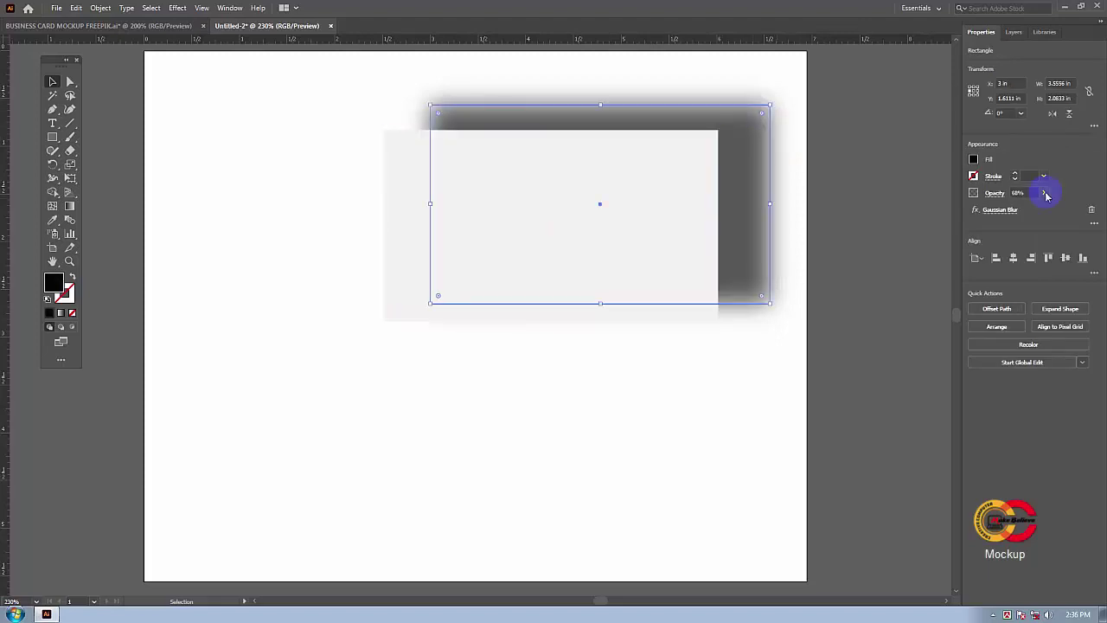
click(1046, 194)
drag(1029, 210, 1024, 210)
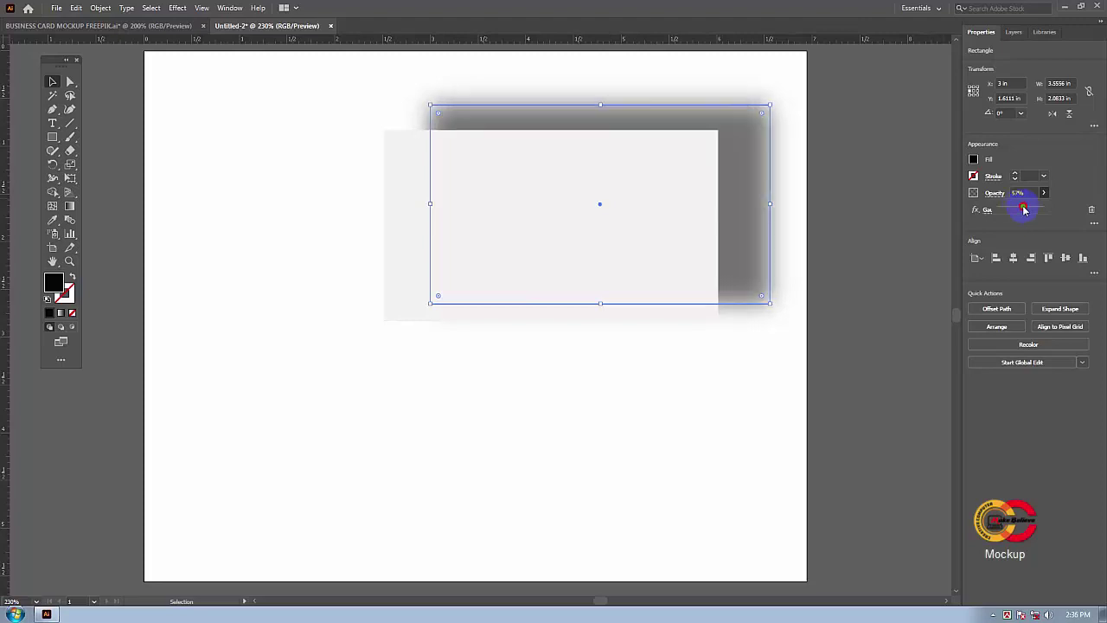
click(534, 200)
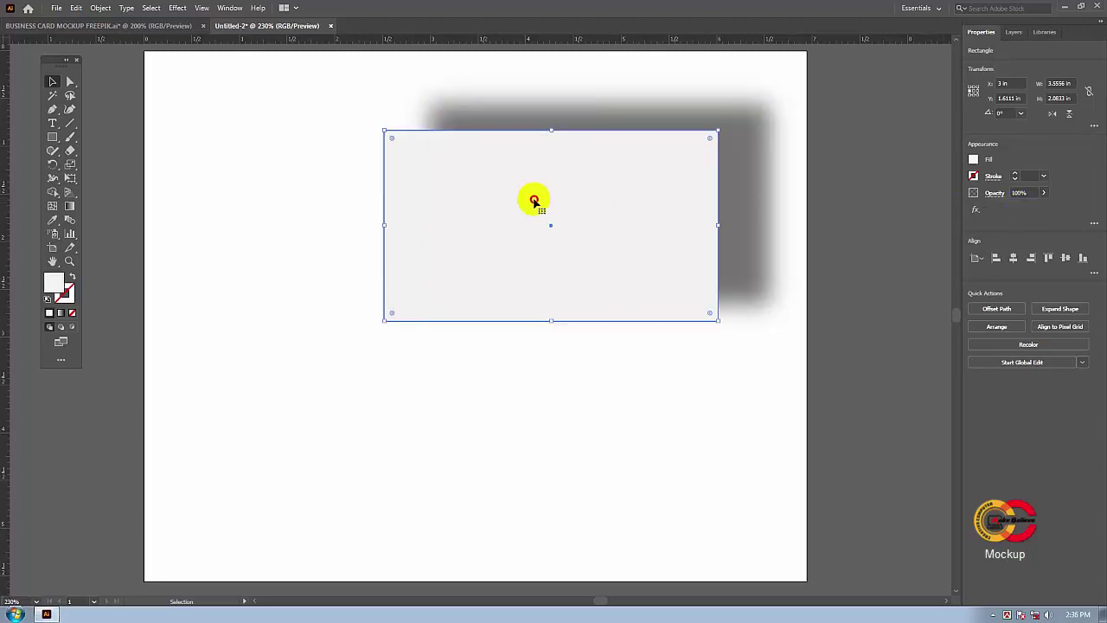
mouse_move(534, 201)
mouse_down()
mouse_move(591, 177)
mouse_move(603, 185)
mouse_up()
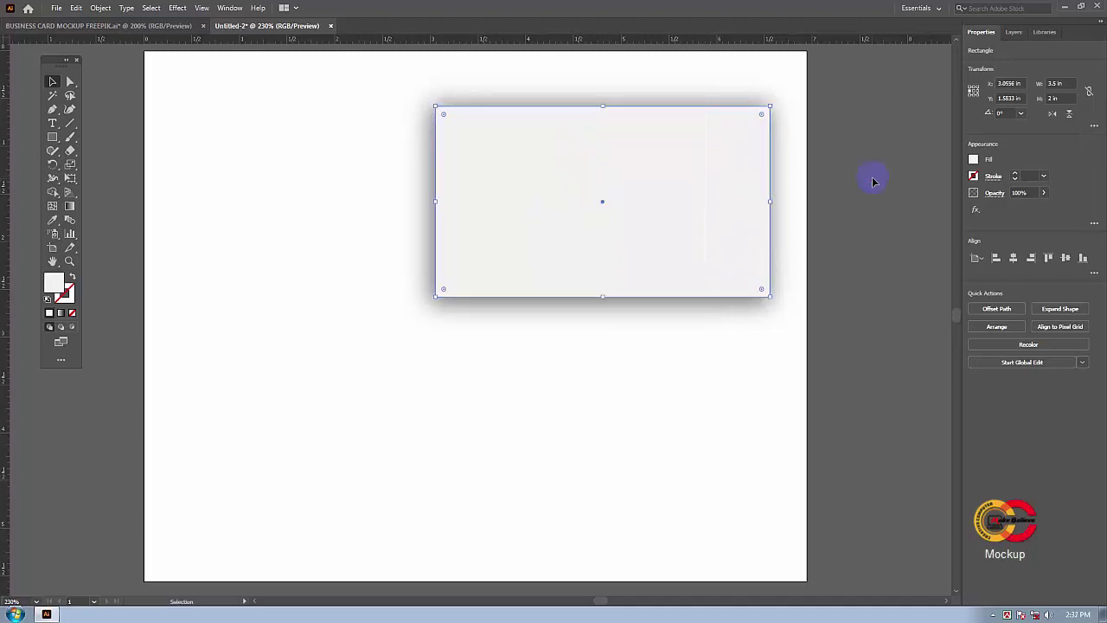
click(873, 180)
Marquee-select the off-white card and its blurred shadow and group them together.
click(370, 90)
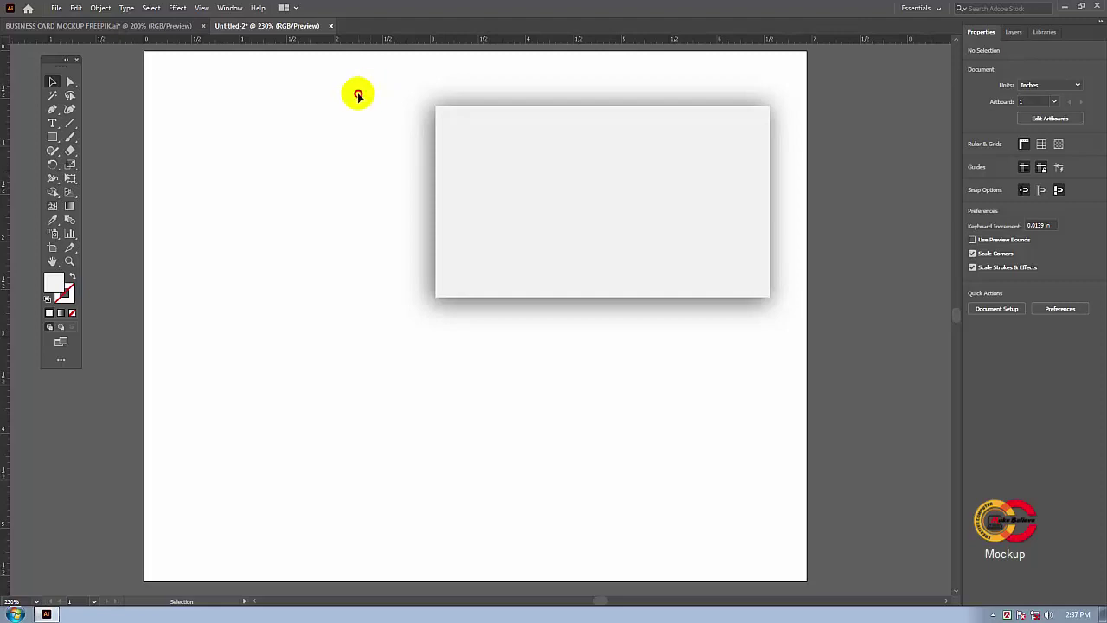
drag(358, 95, 781, 321)
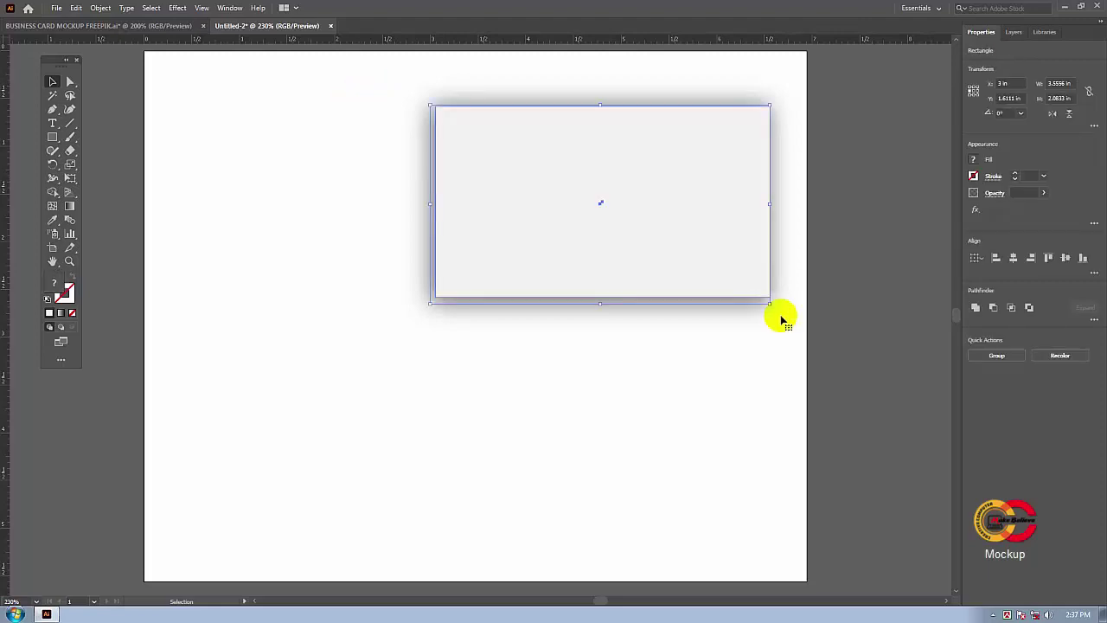
right_click(611, 170)
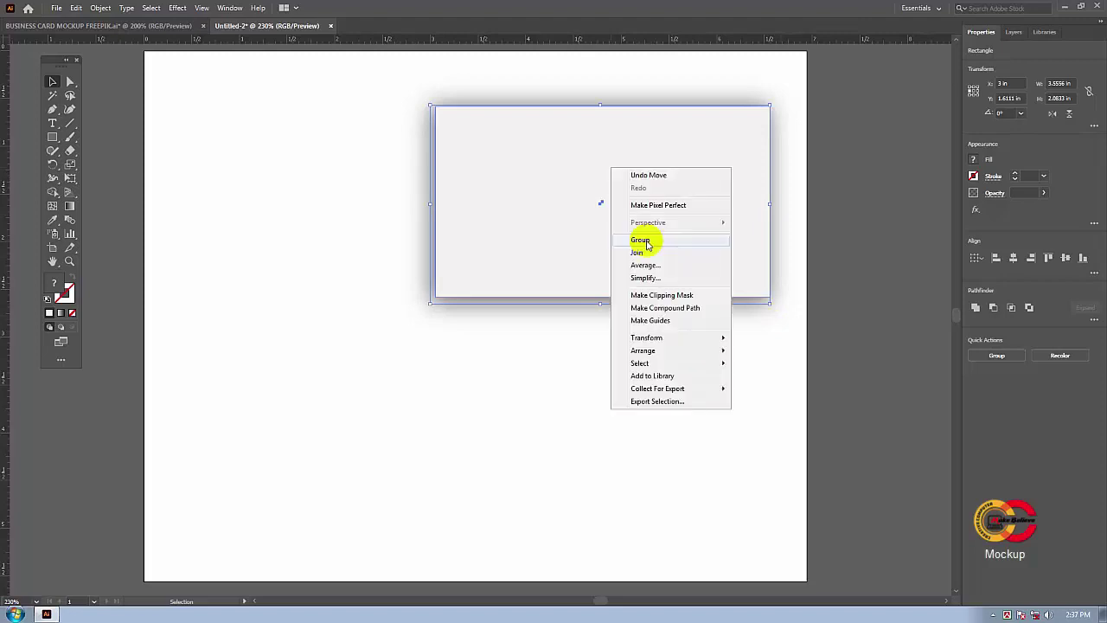
click(320, 261)
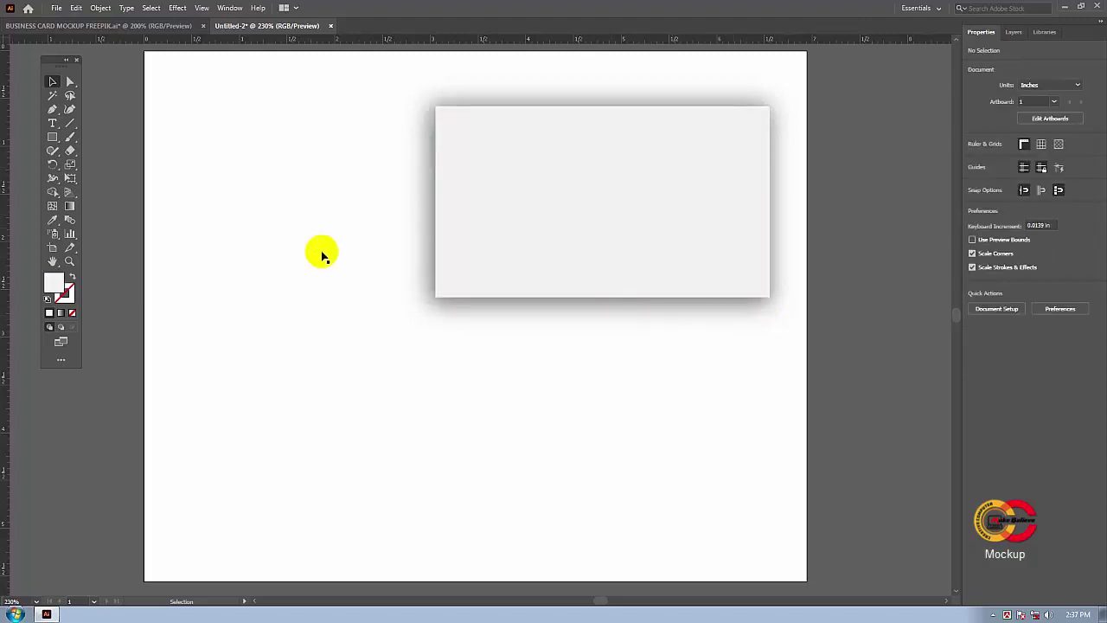
Zoom out from 230% to 150% so the whole artboard and shadowed card are visible.
key(a)
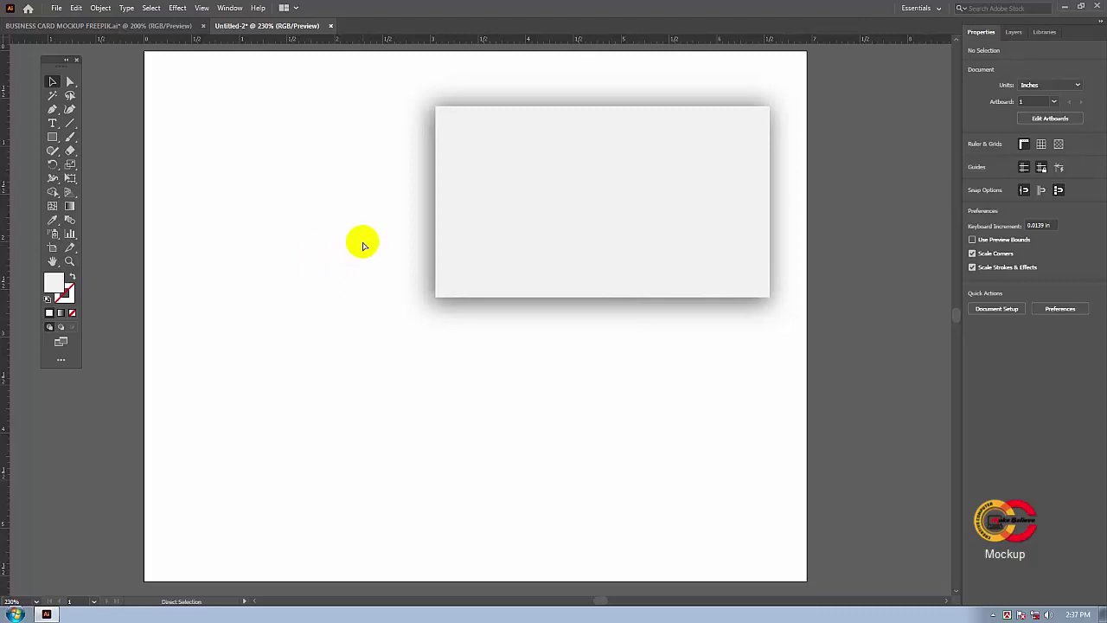
key(ctrl+minus)
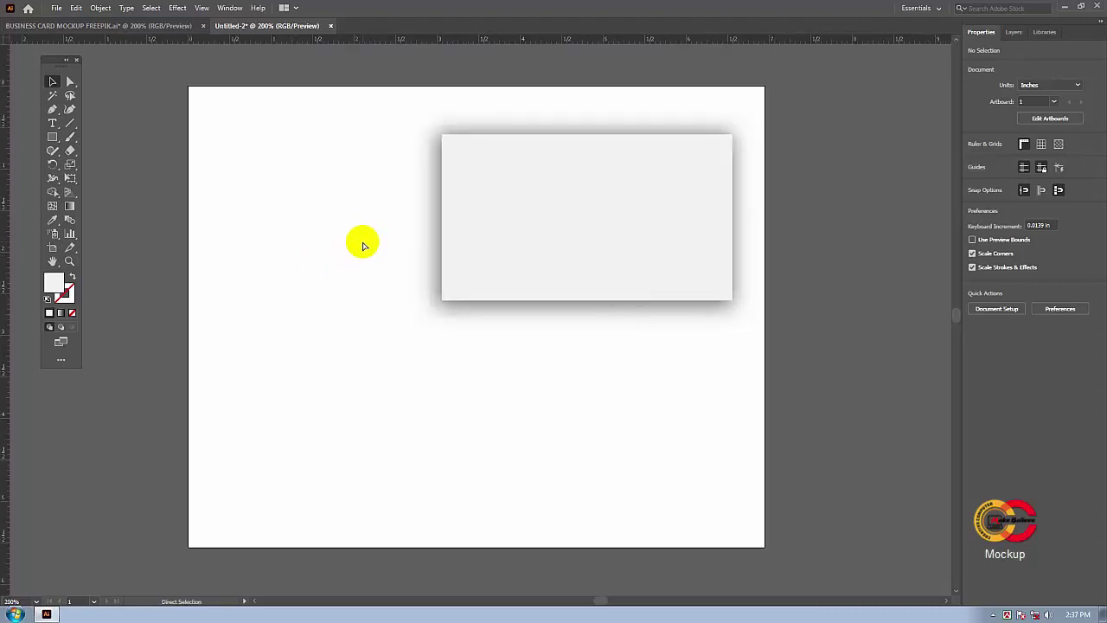
key(ctrl+minus)
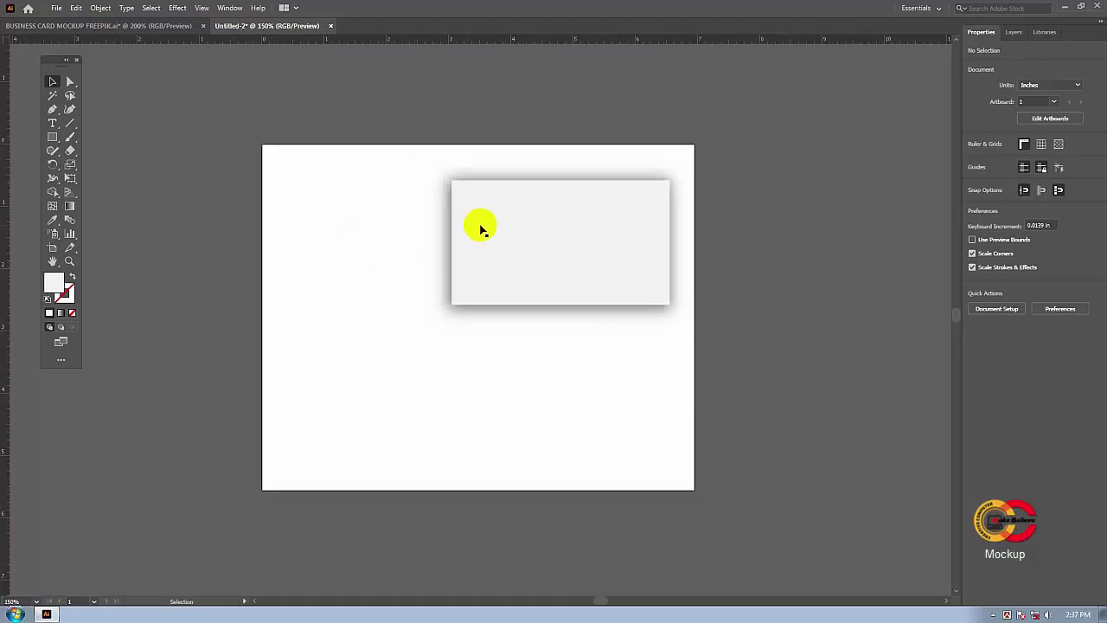
click(310, 183)
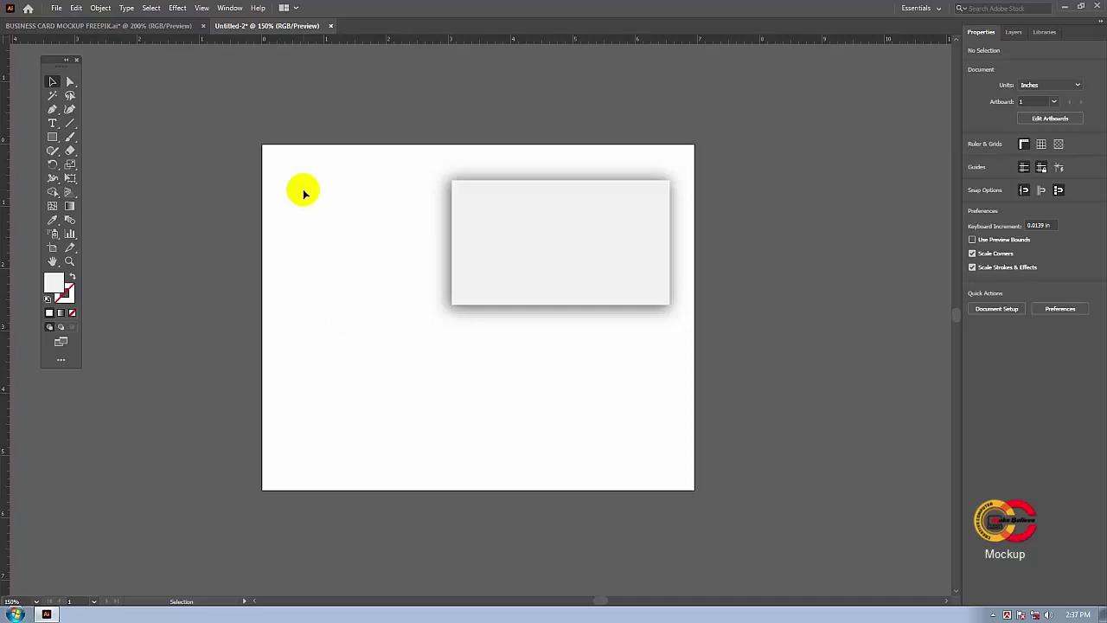
Move the shadowed card group off the artboard to the right and deselect it.
drag(405, 184, 633, 277)
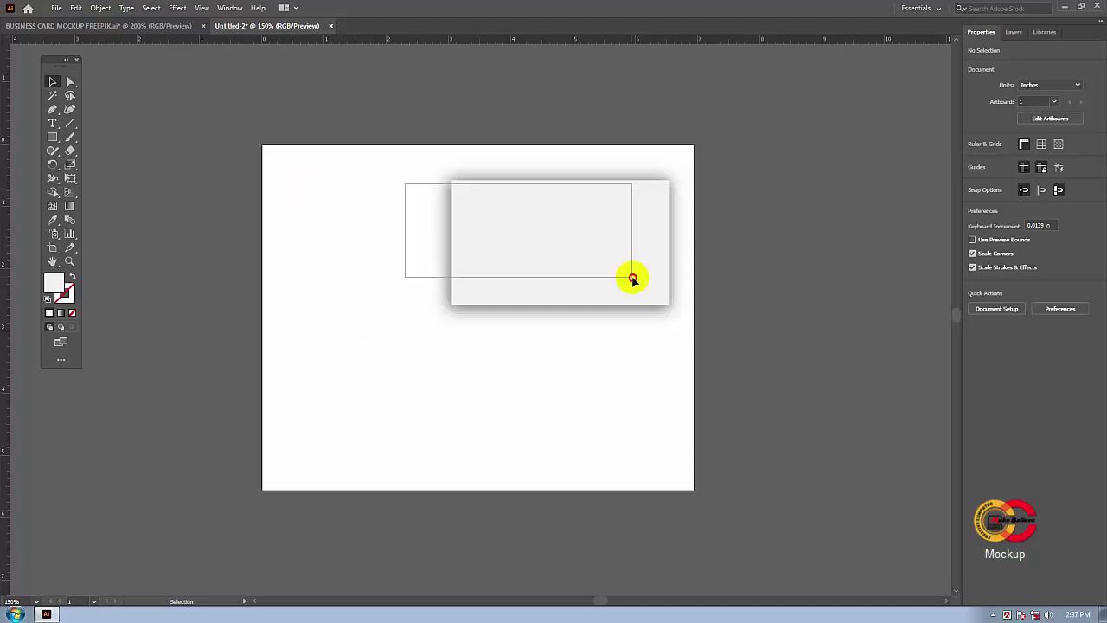
drag(576, 236, 857, 307)
click(274, 193)
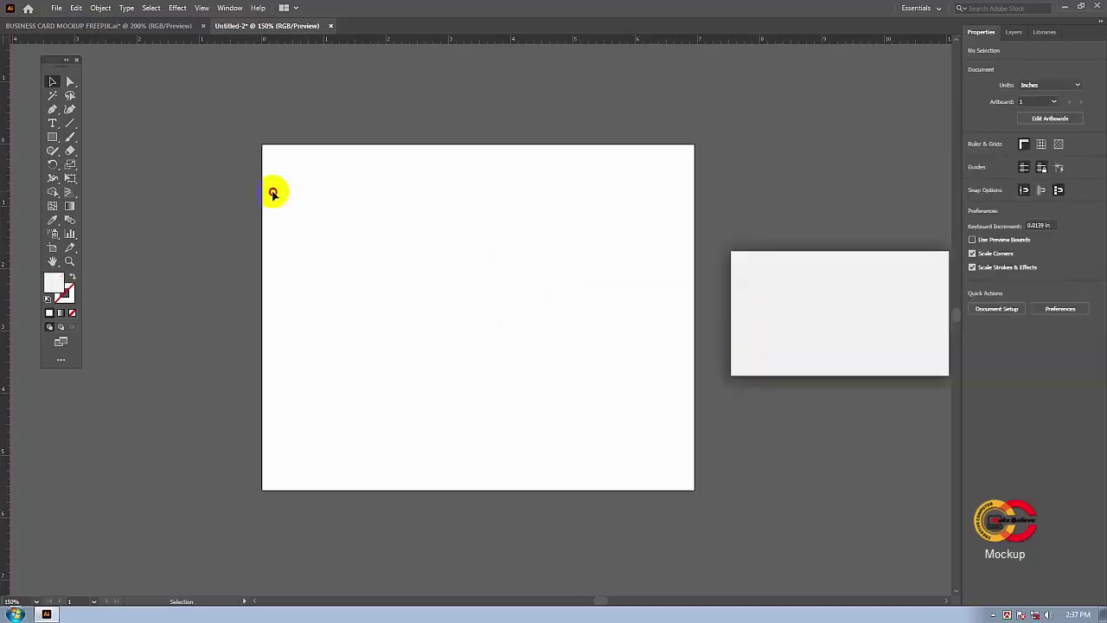
With the Rectangle tool active, change the ruler units to pixels.
click(55, 140)
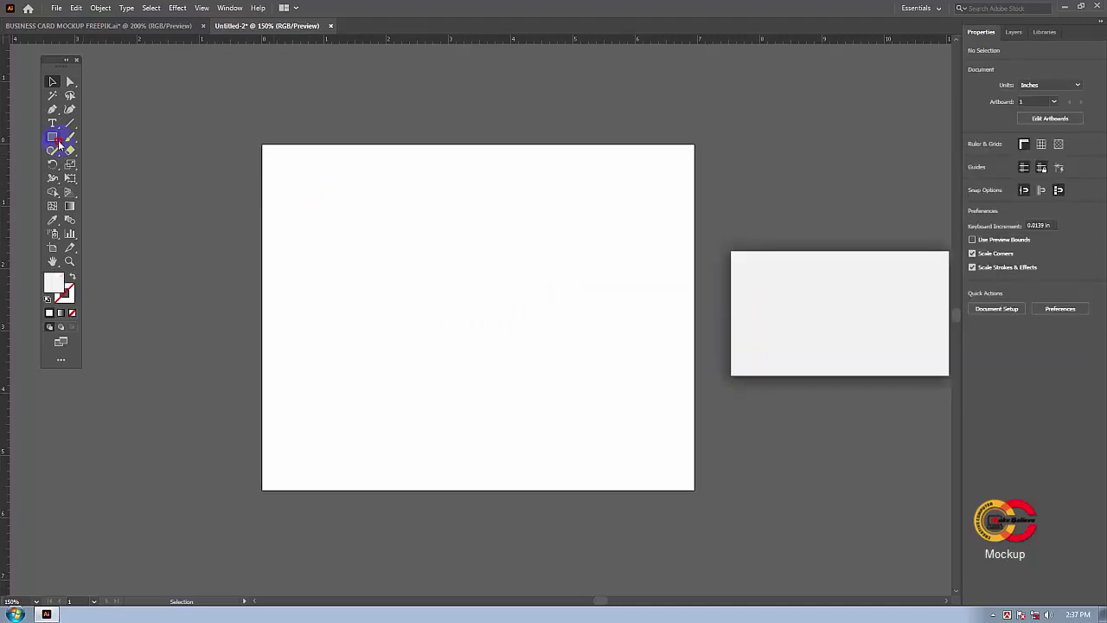
click(439, 237)
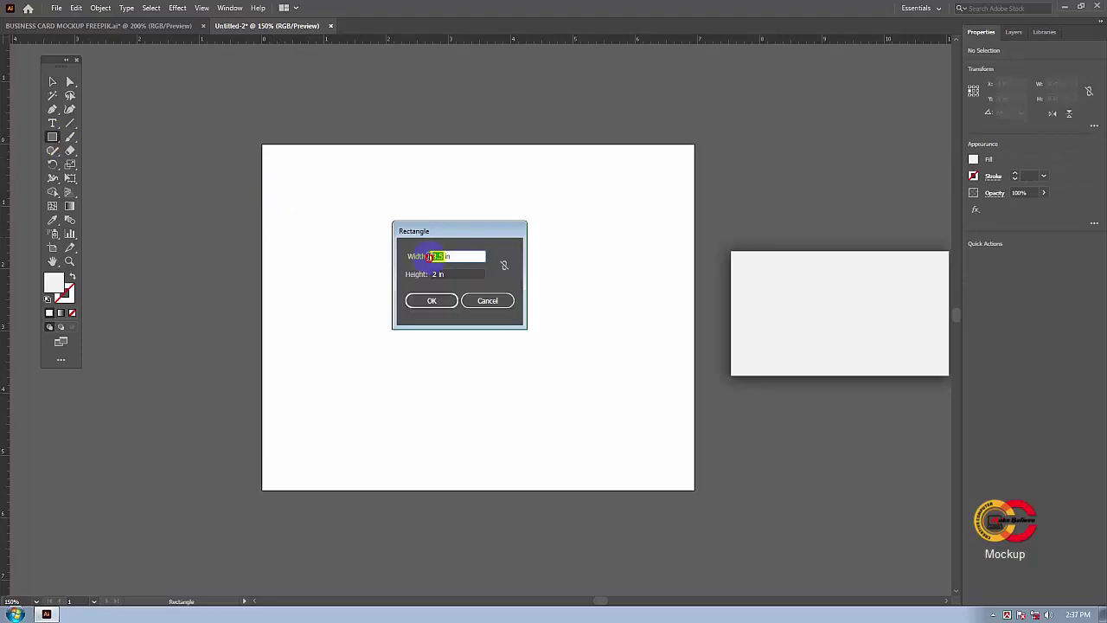
key(Return)
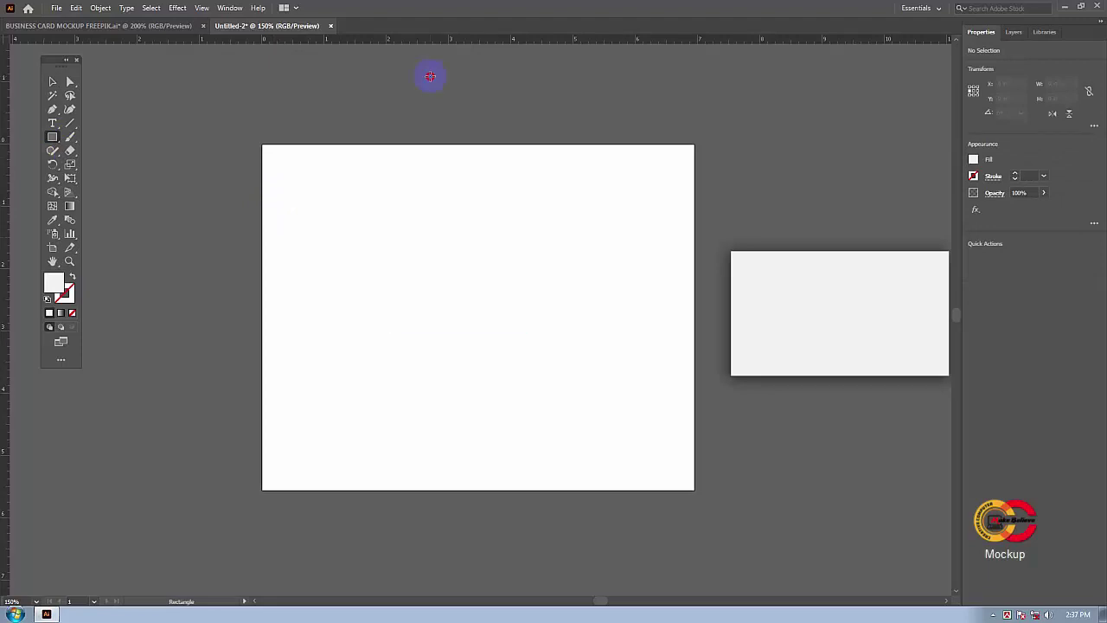
right_click(415, 40)
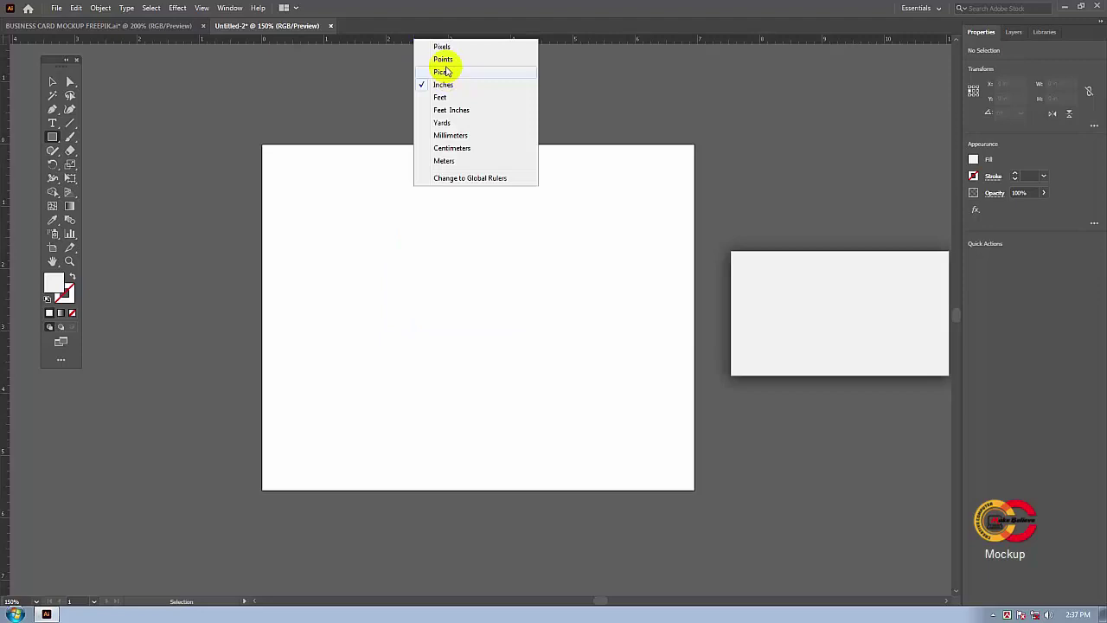
click(444, 60)
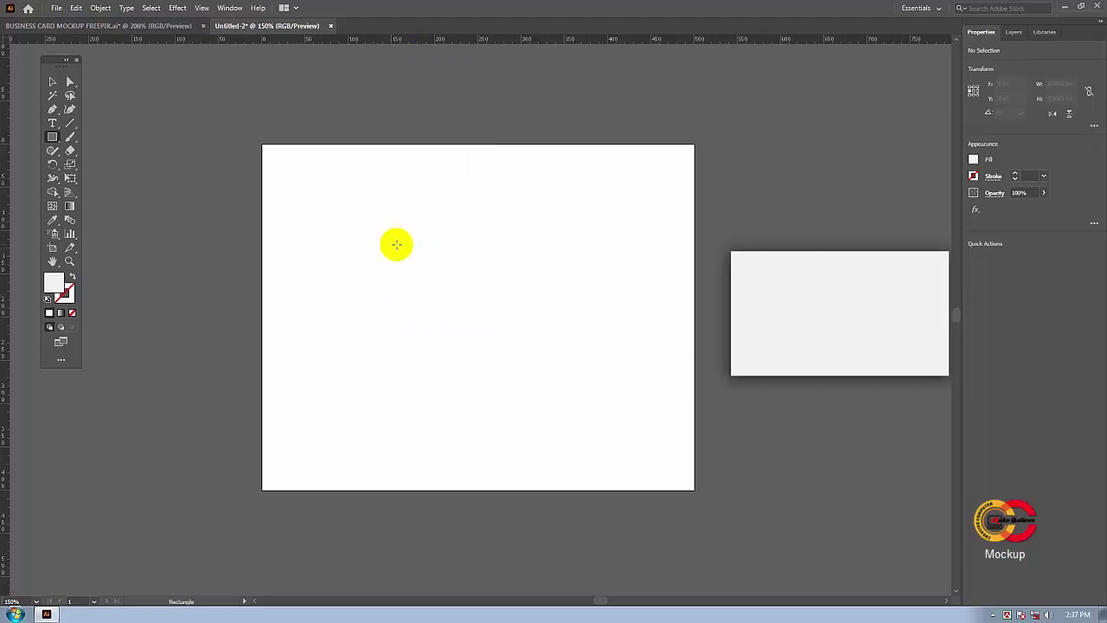
Create a 500 × 400 px rectangle on the artboard.
click(397, 246)
text(500)
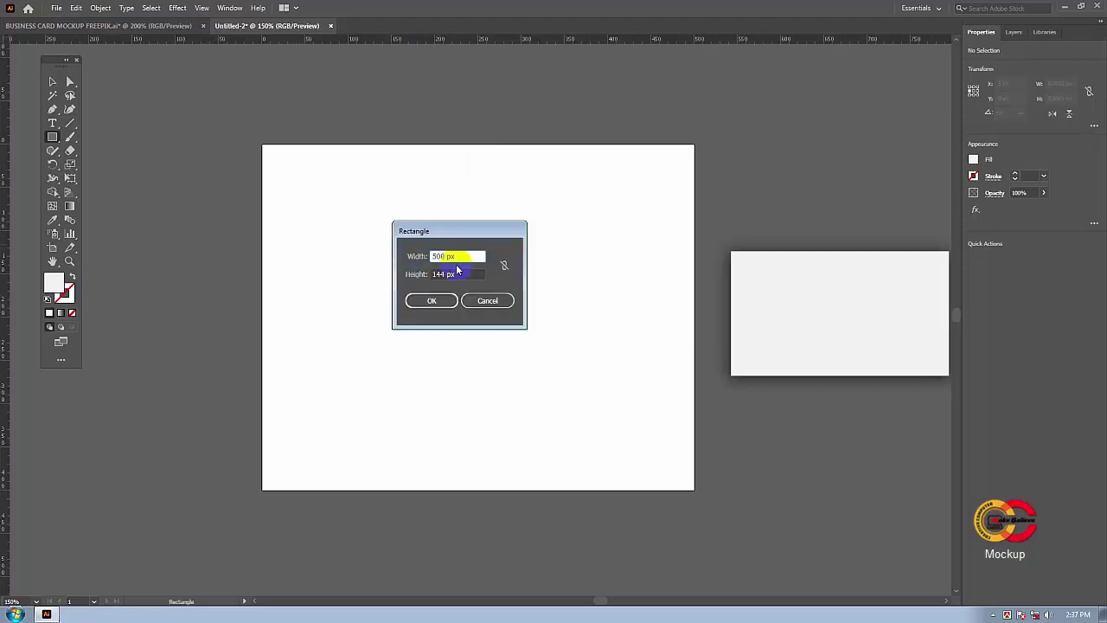
click(429, 275)
text(400)
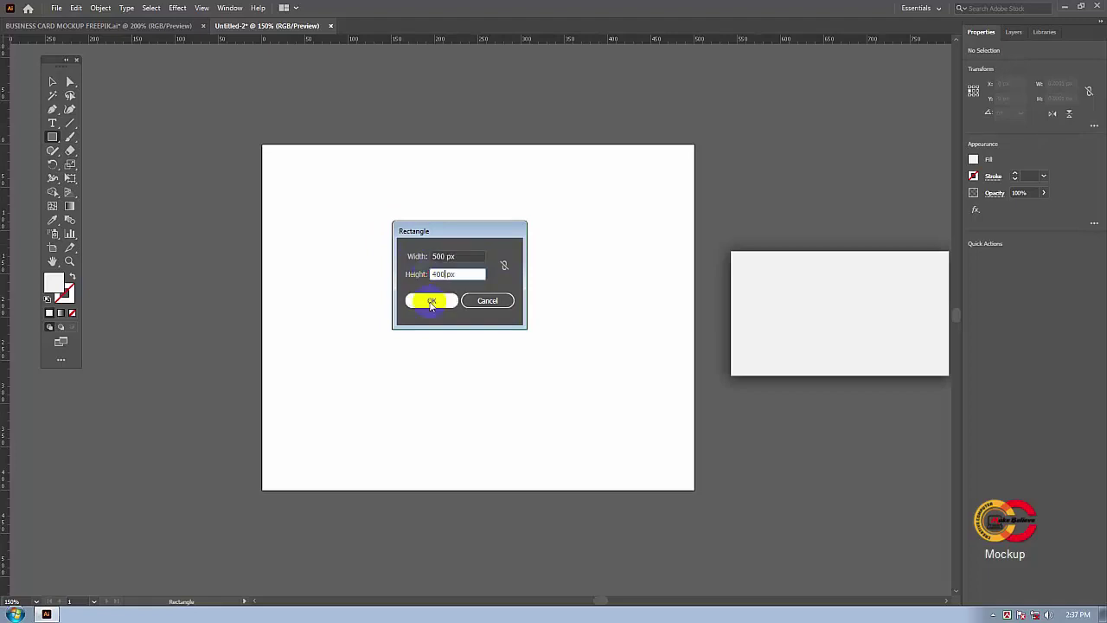
click(432, 302)
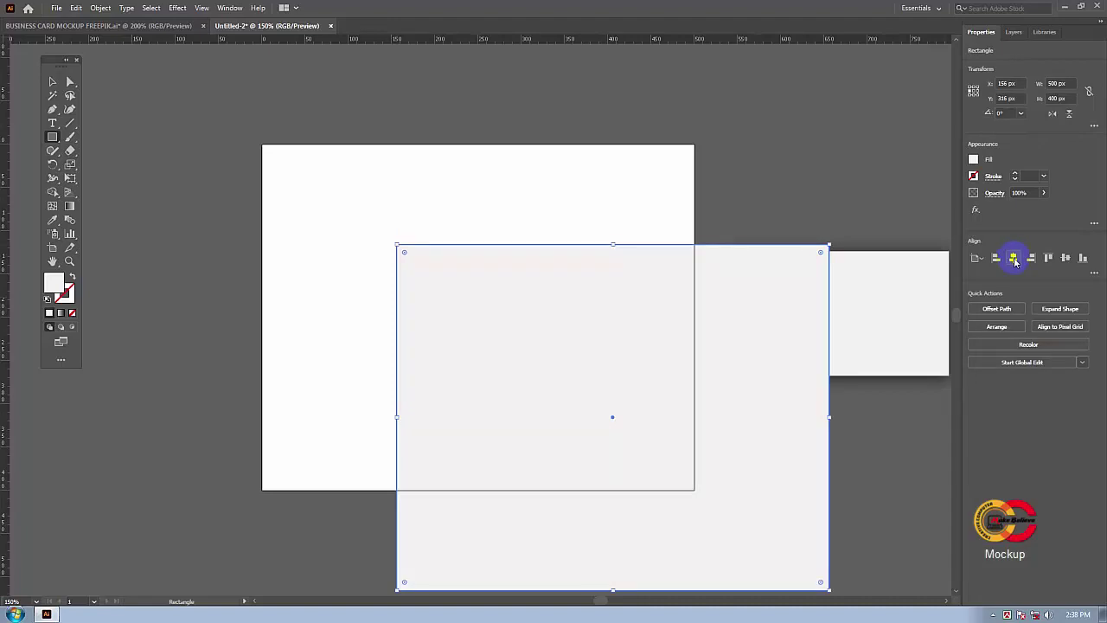
Snap the 500 × 400 px rectangle over the artboard and fill it with #FFFFFF.
drag(626, 308, 491, 208)
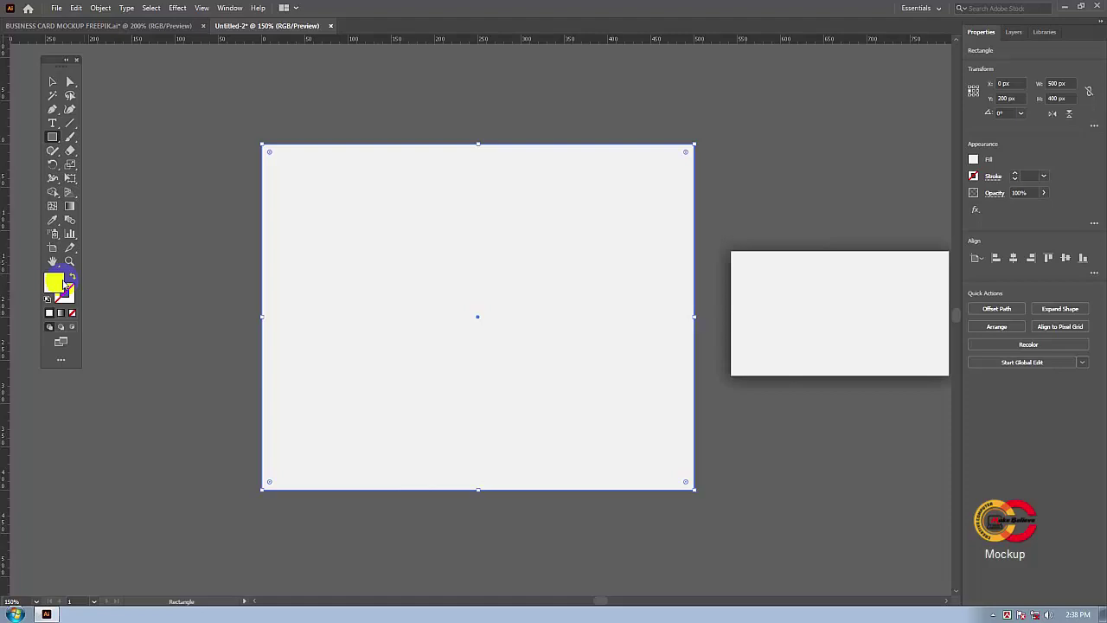
drag(66, 284, 110, 285)
double_click(55, 281)
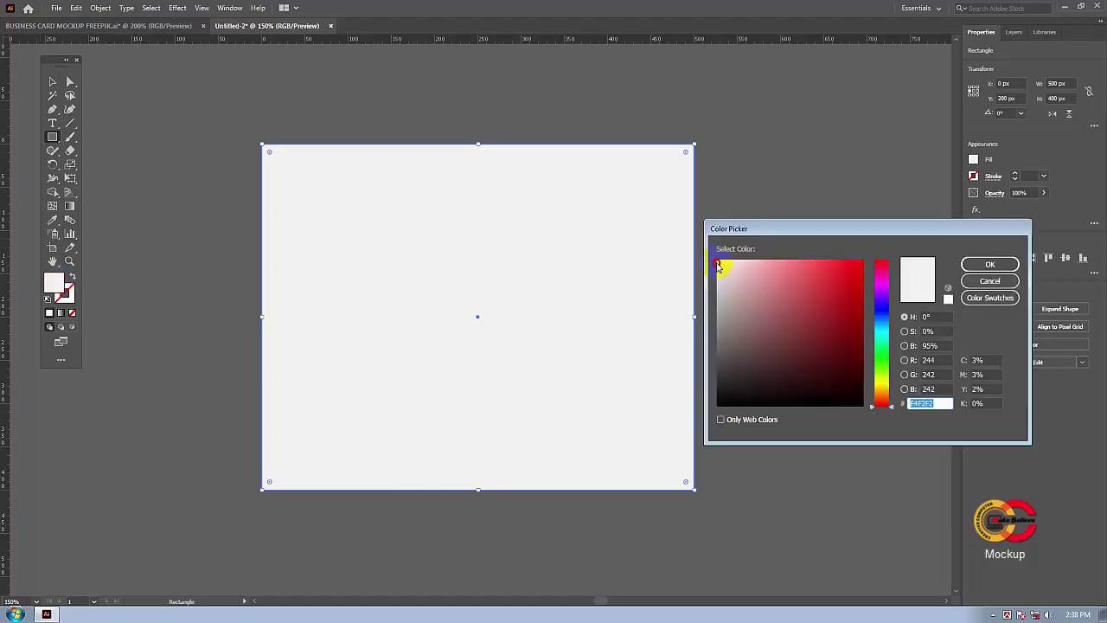
text(ffffff)
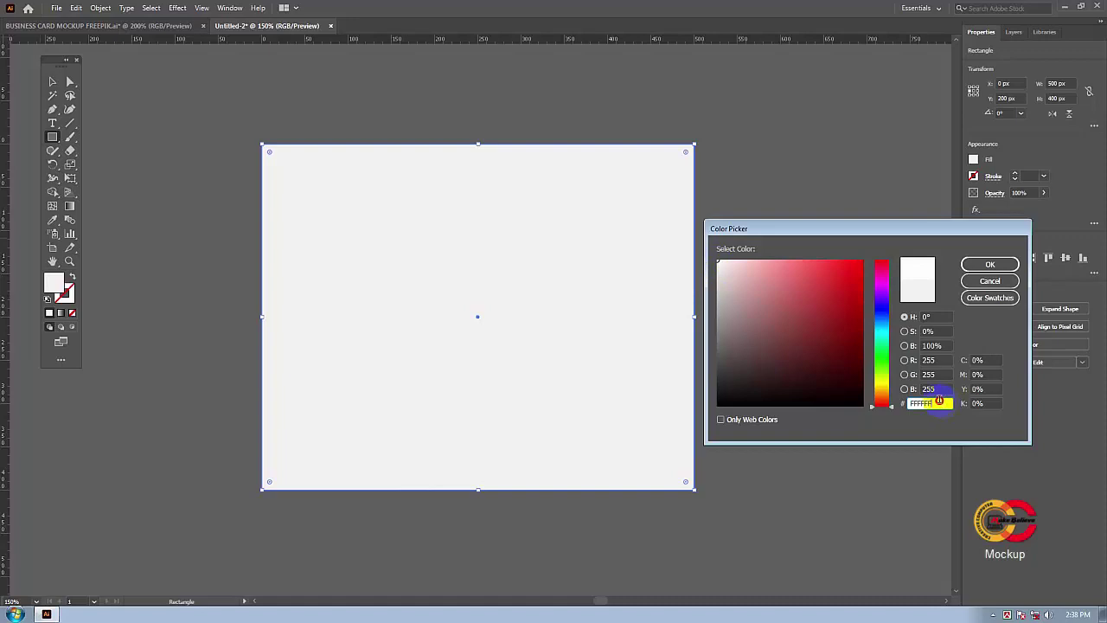
key(Return)
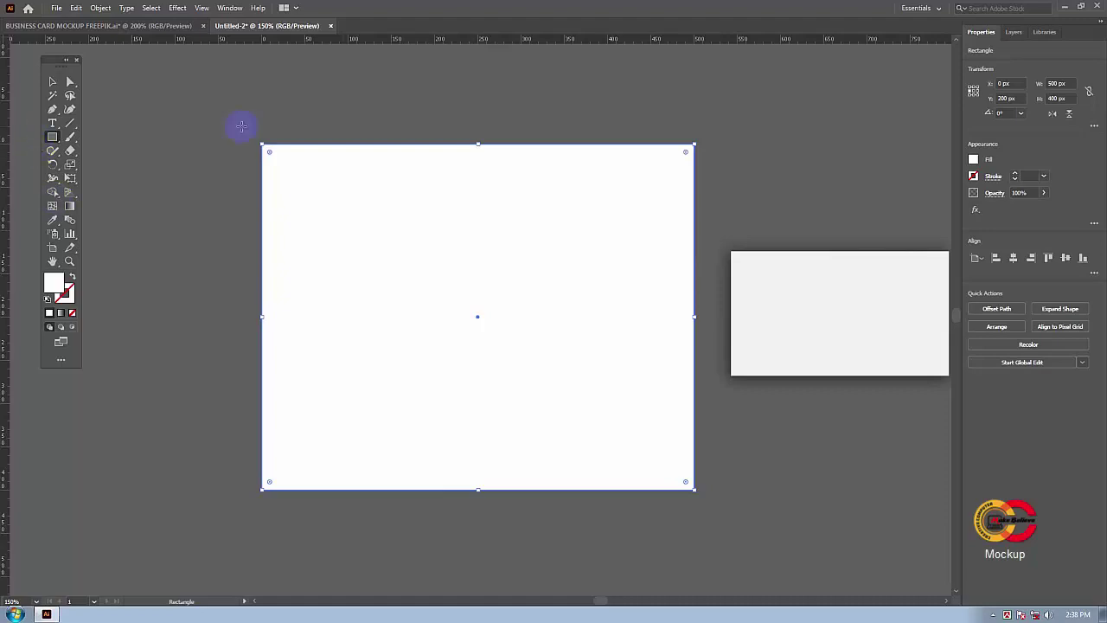
Drag the card group onto the artboard's upper right and bring it to the front.
click(50, 82)
click(894, 329)
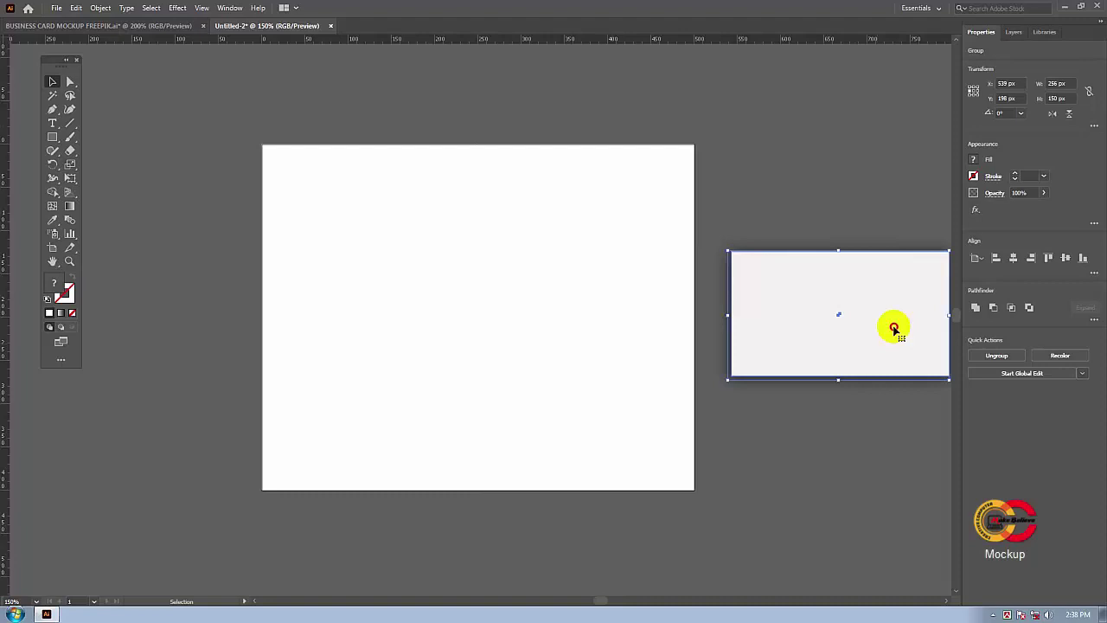
drag(894, 329, 615, 265)
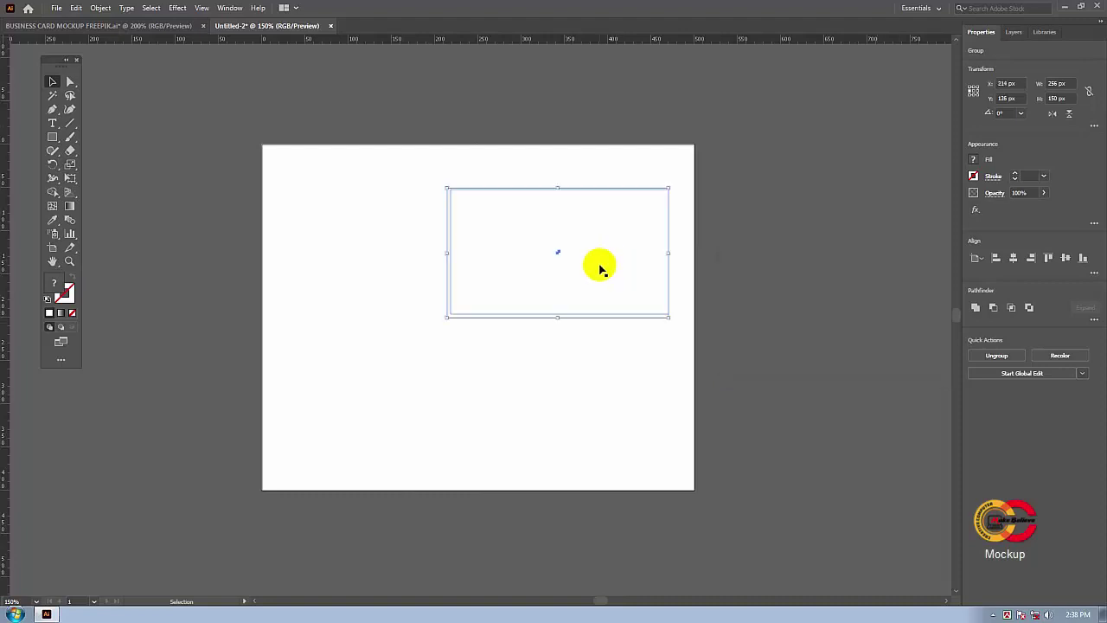
right_click(569, 231)
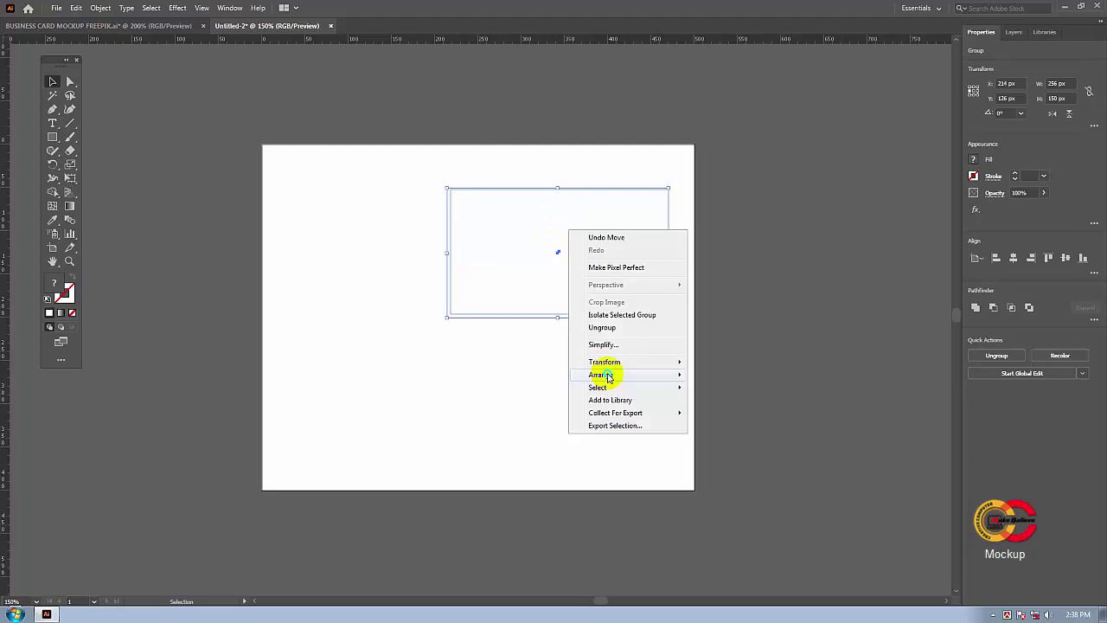
mouse_move(601, 374)
click(736, 375)
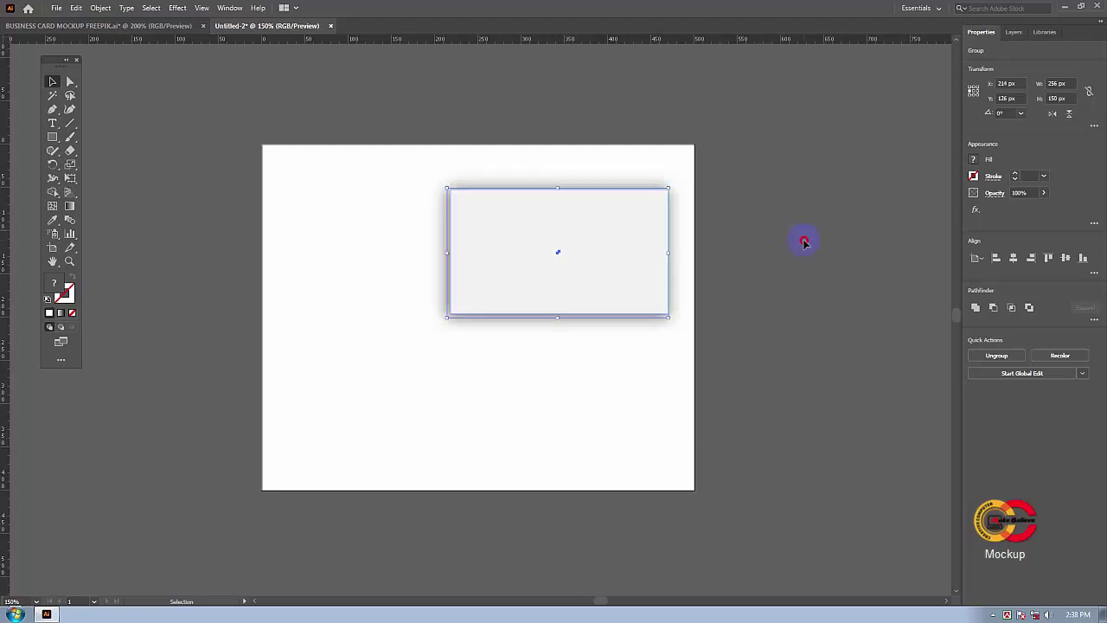
click(803, 243)
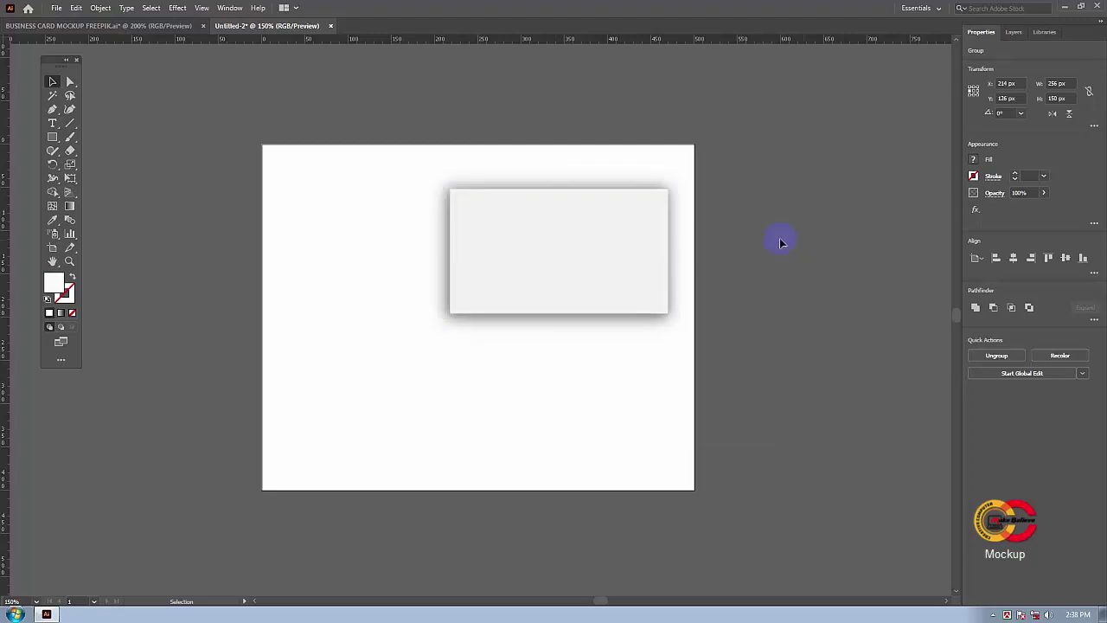
Paste a copy of the card in front, align it below the original, then return to the mockup.
click(569, 235)
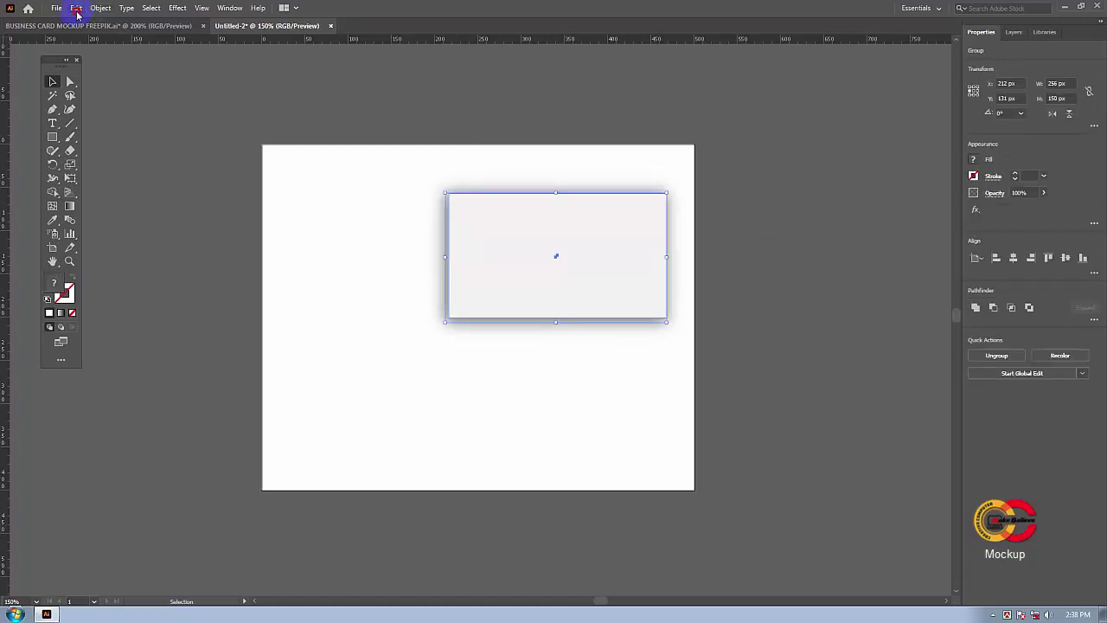
click(77, 10)
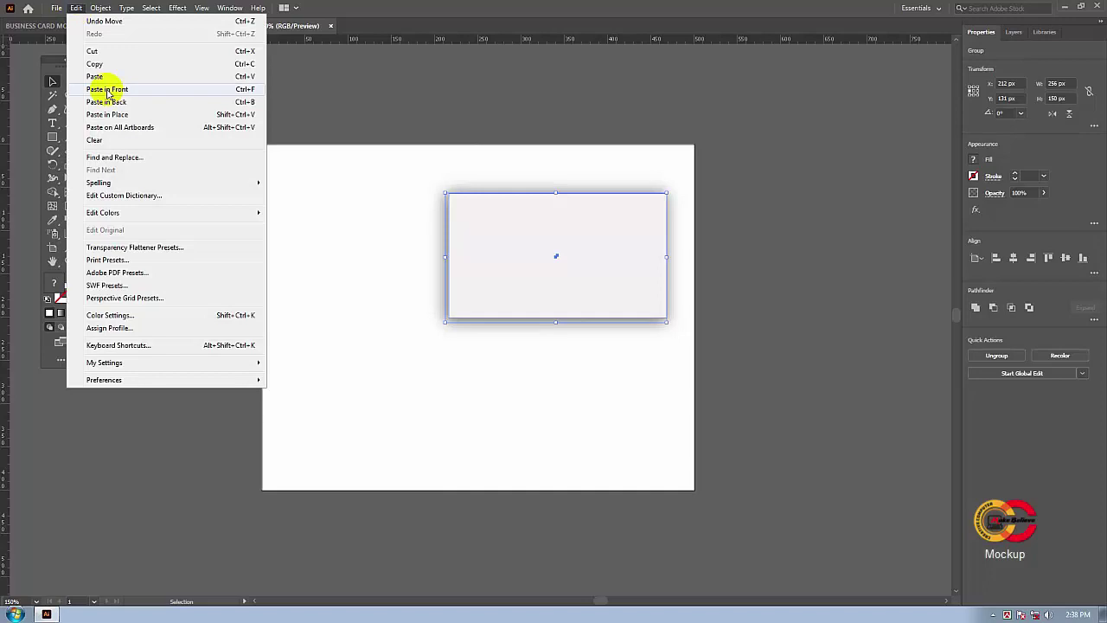
click(107, 90)
drag(594, 247, 595, 391)
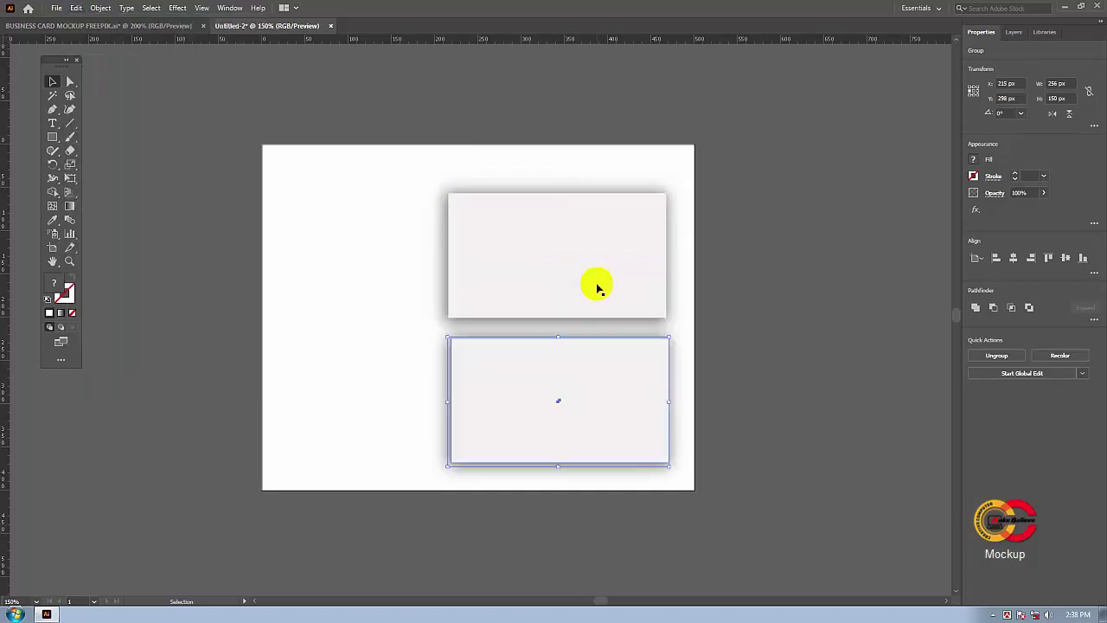
mouse_move(597, 288)
mouse_down()
mouse_move(587, 390)
mouse_move(571, 392)
mouse_up()
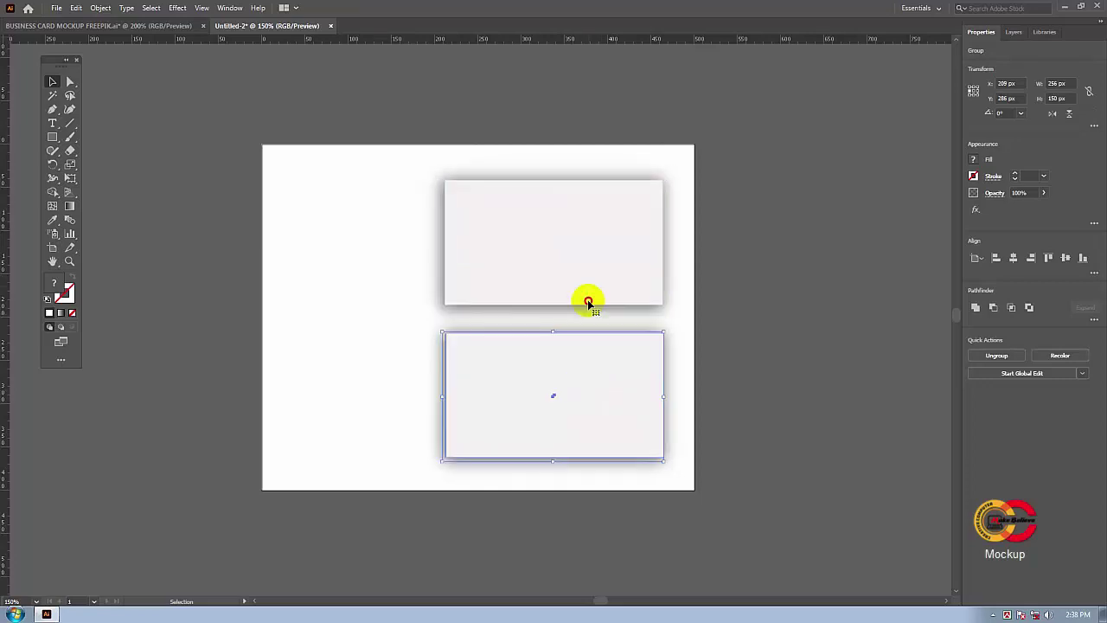
click(591, 258)
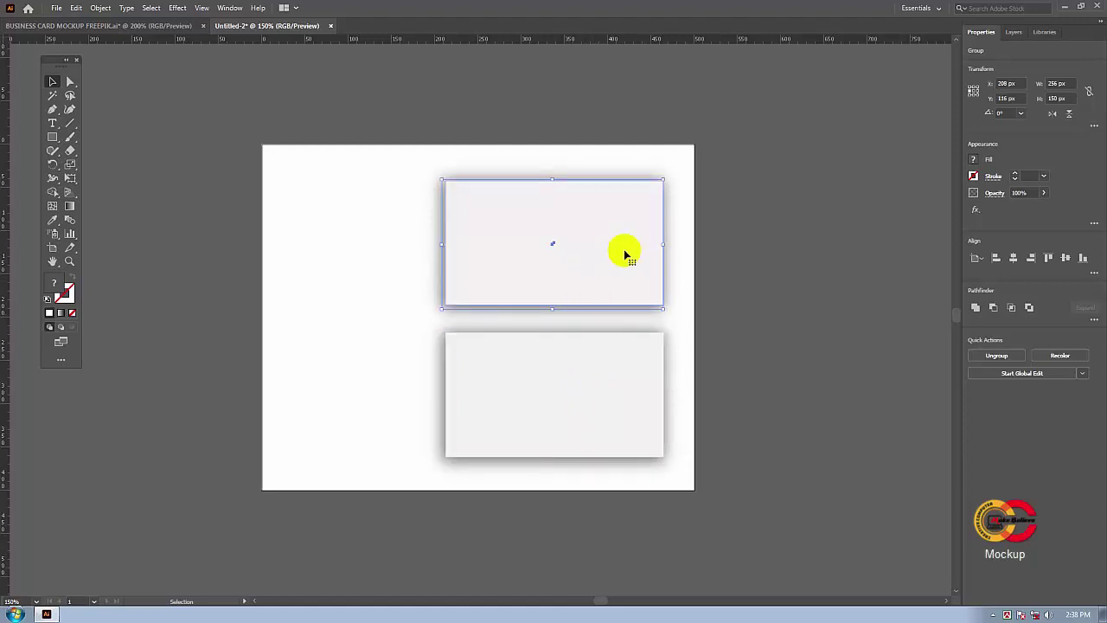
click(137, 25)
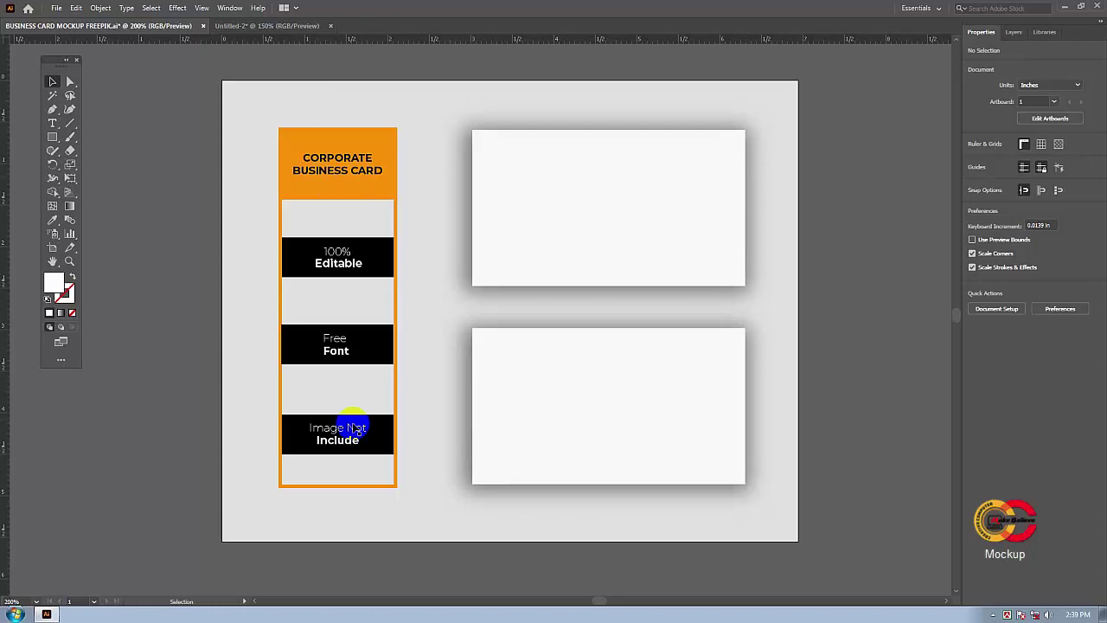
Select the orange-and-black Corporate Business Card label panel group and copy it from the Edit menu.
drag(357, 427, 364, 424)
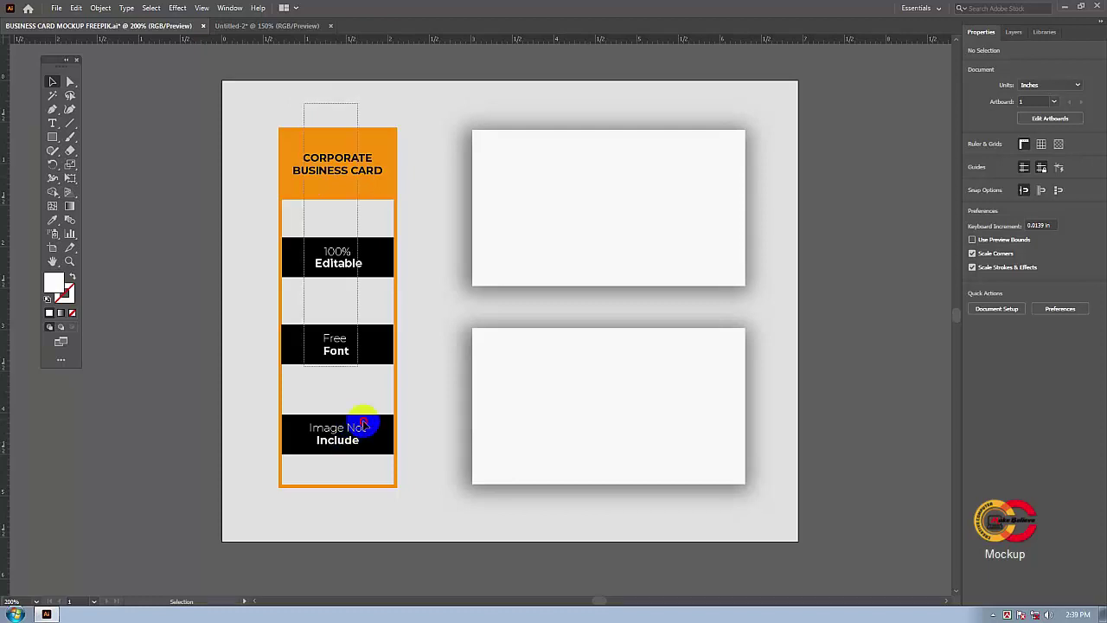
click(342, 186)
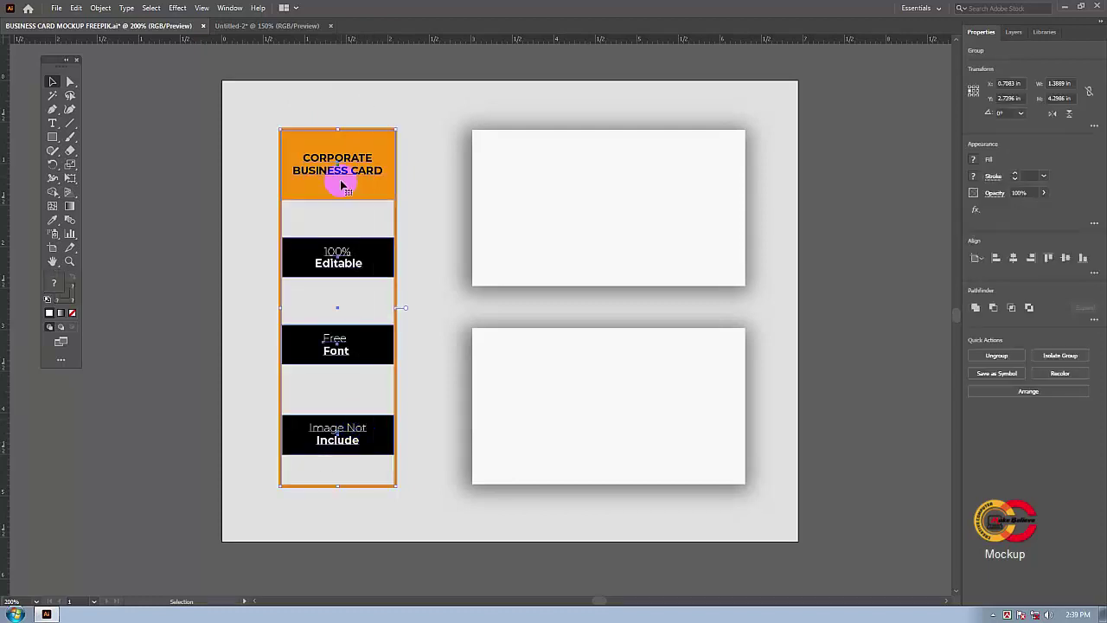
click(76, 7)
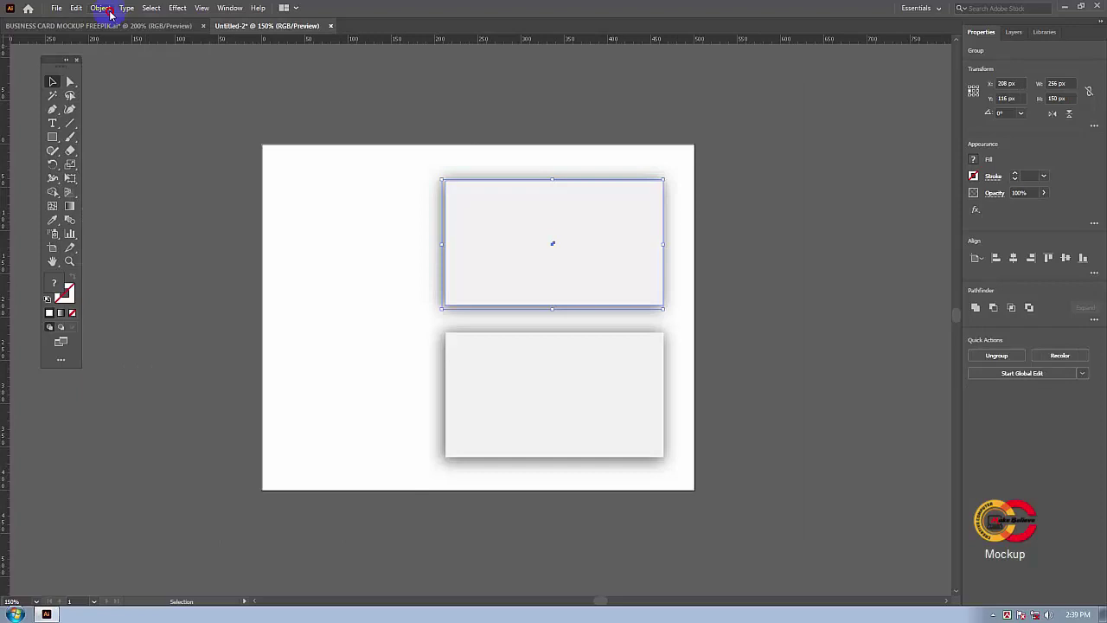
Paste the label panel into Untitled-2 and drag it left of the two cards.
key(ctrl+v)
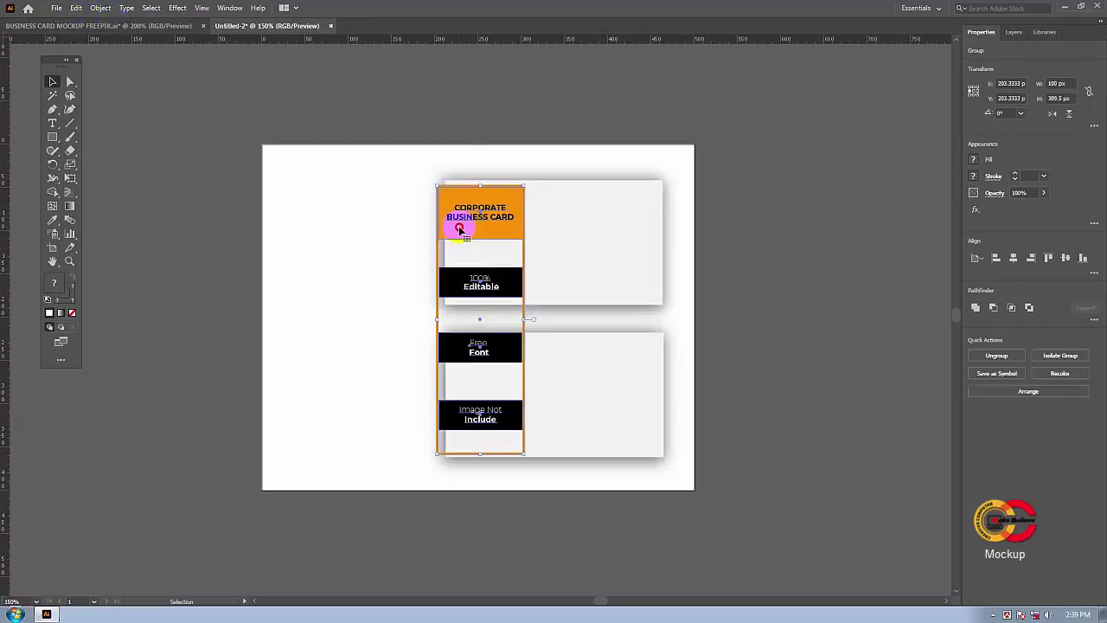
drag(459, 229, 344, 227)
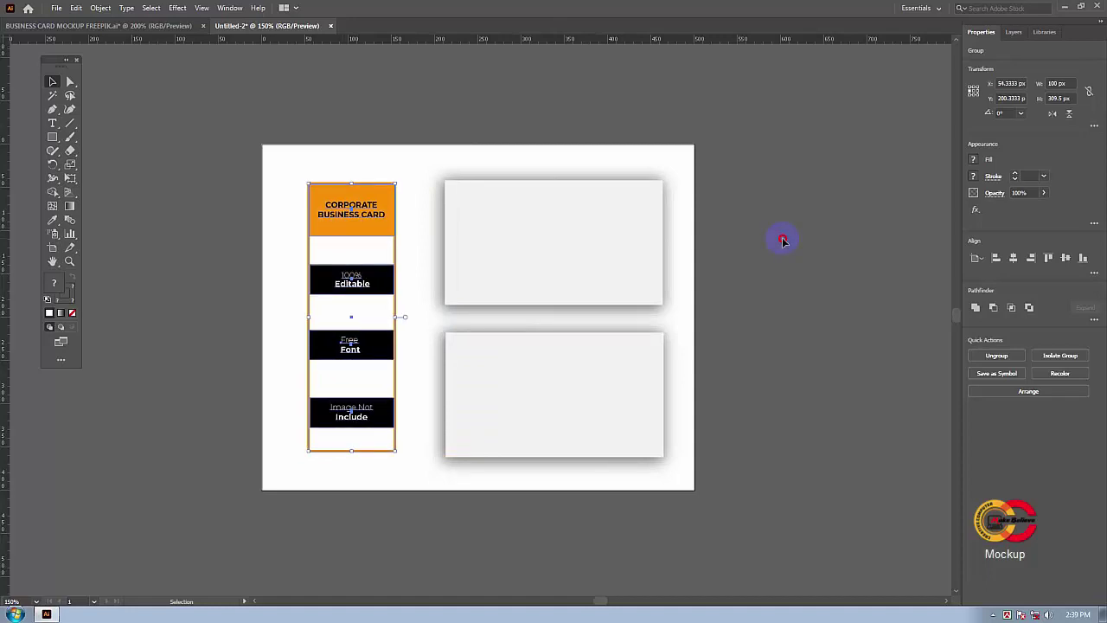
click(783, 241)
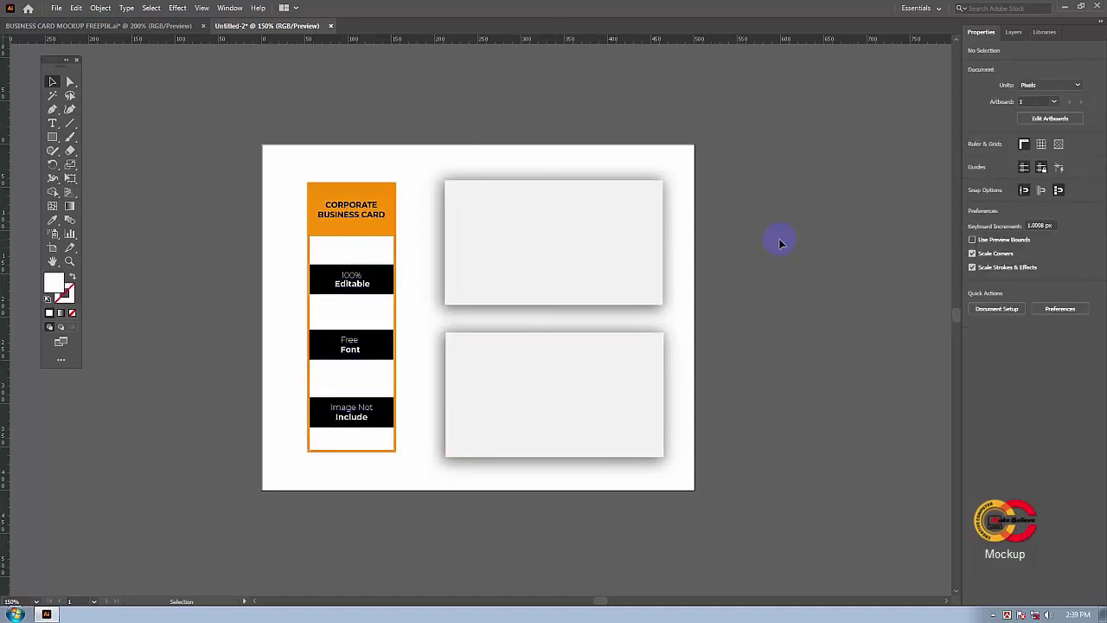